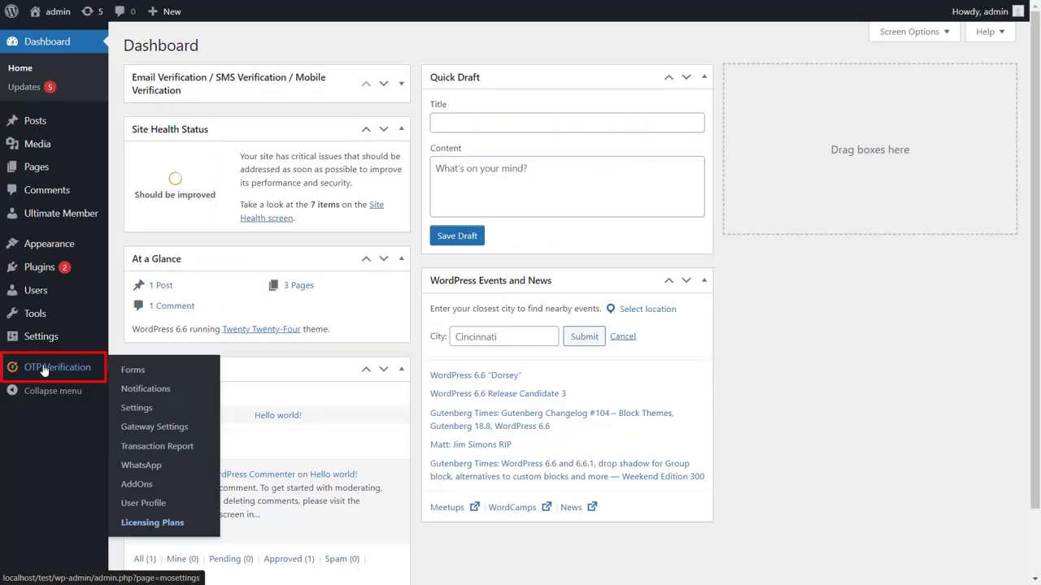
Step: Find and tick the Ultimate Member Registration Form, choosing Enable Phone Verification
click(45, 369)
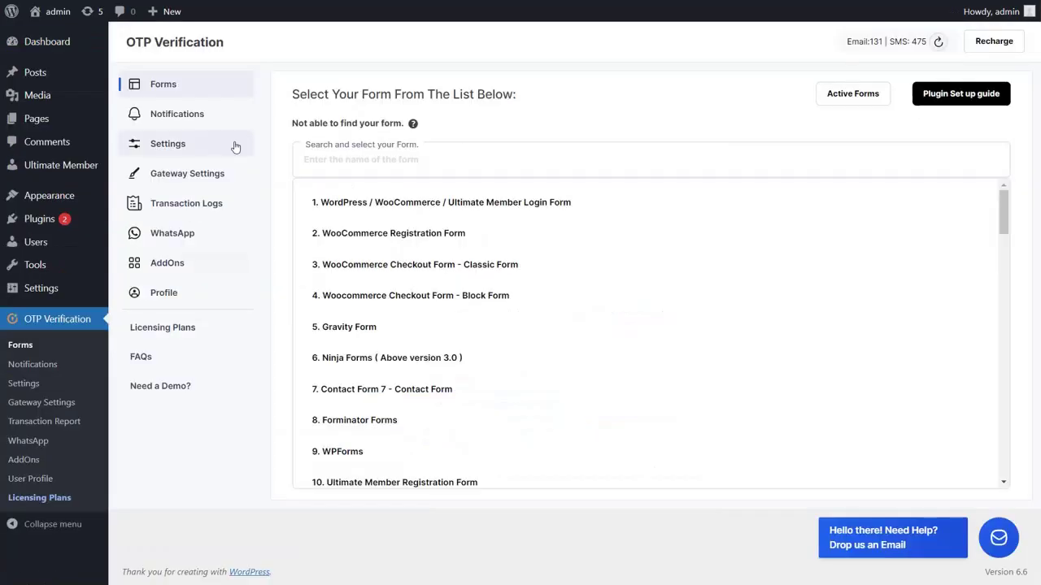
click(325, 168)
text(Ultimate Member Registration)
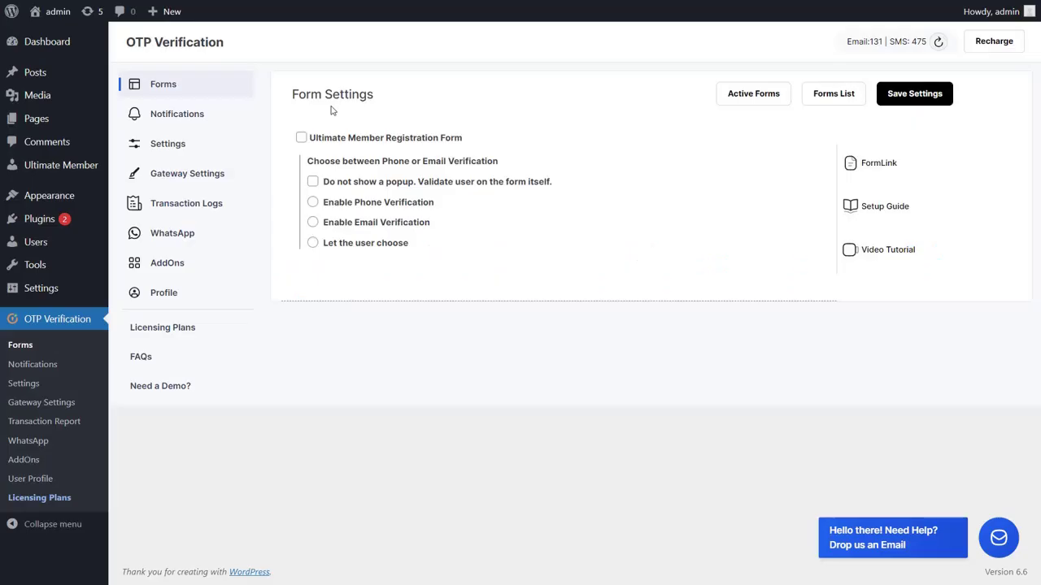
click(301, 139)
click(312, 203)
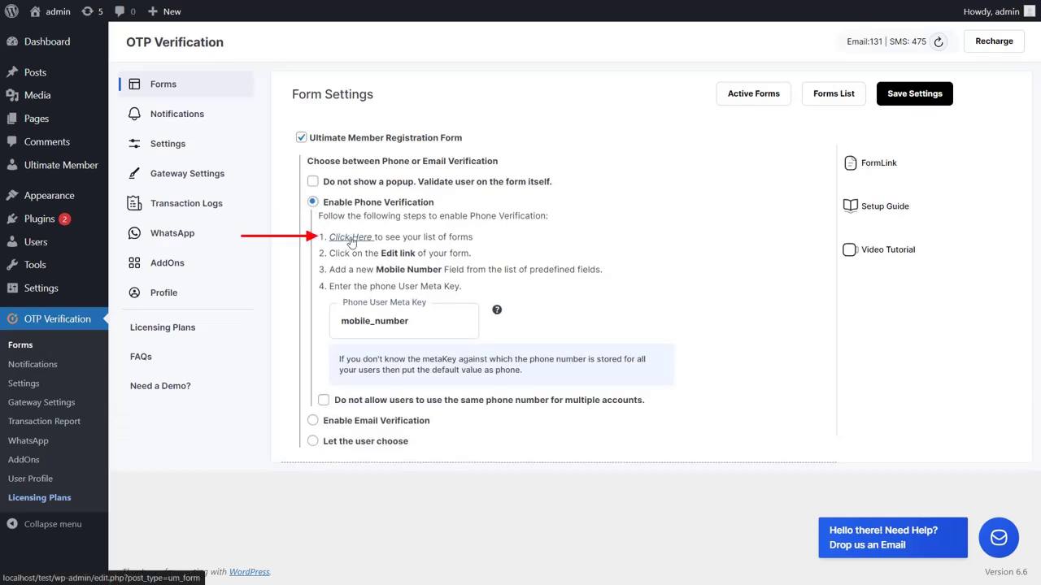
Step: Add the Mobile Number field to the Ultimate Member Registration Form and check its mobile_number meta key
click(350, 238)
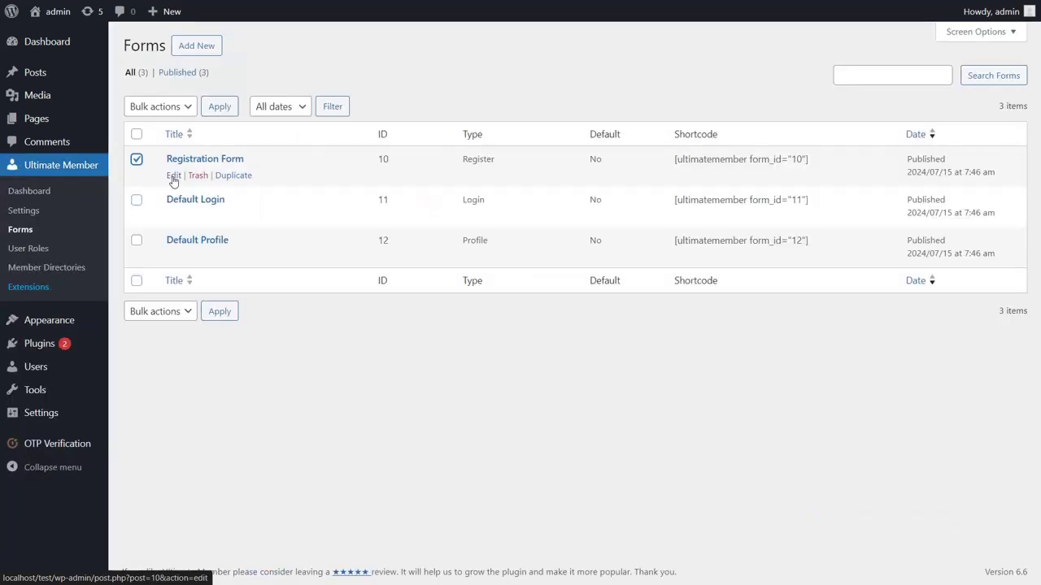
click(174, 176)
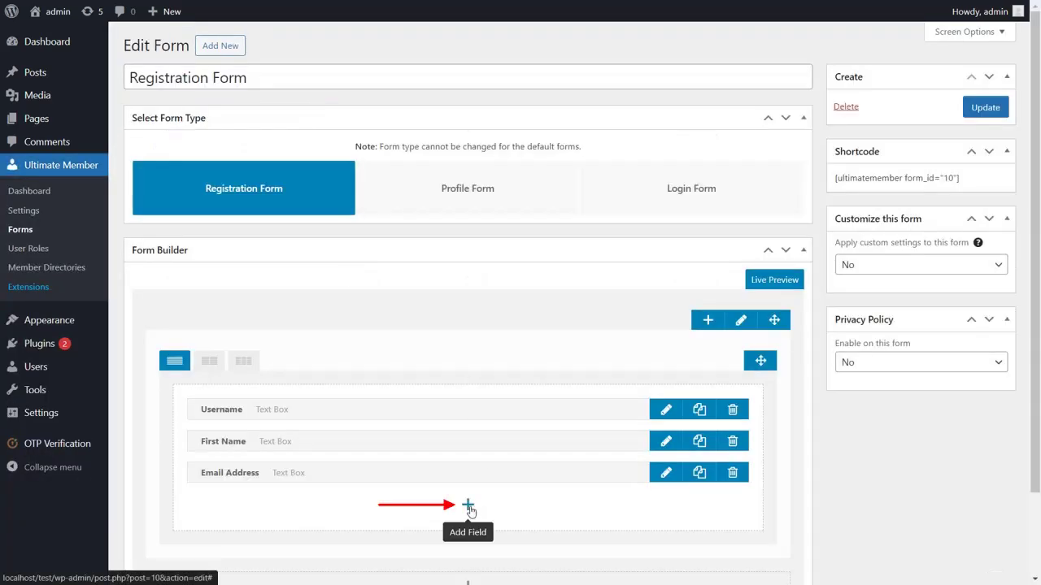
click(469, 510)
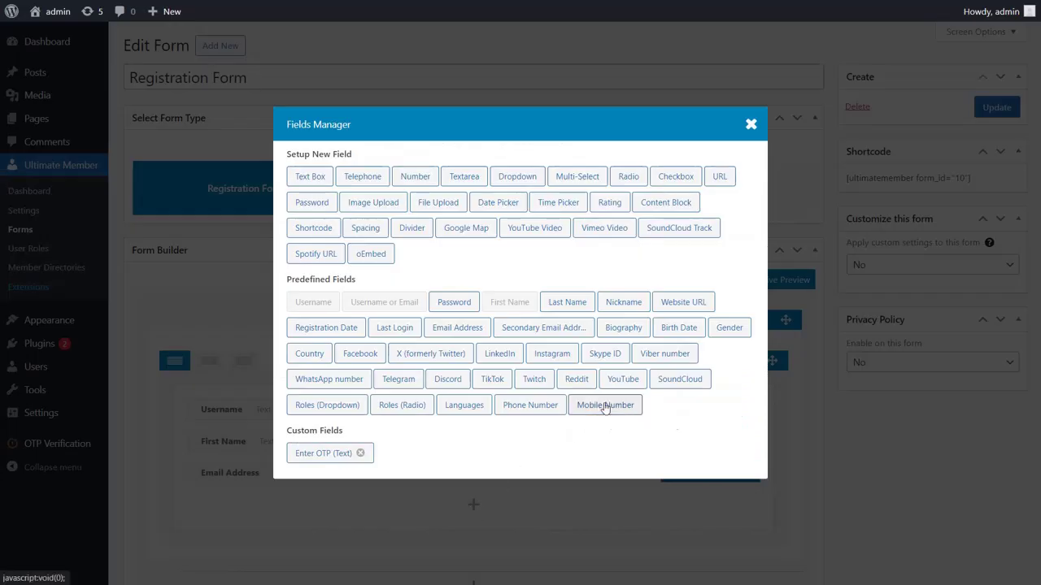
click(604, 406)
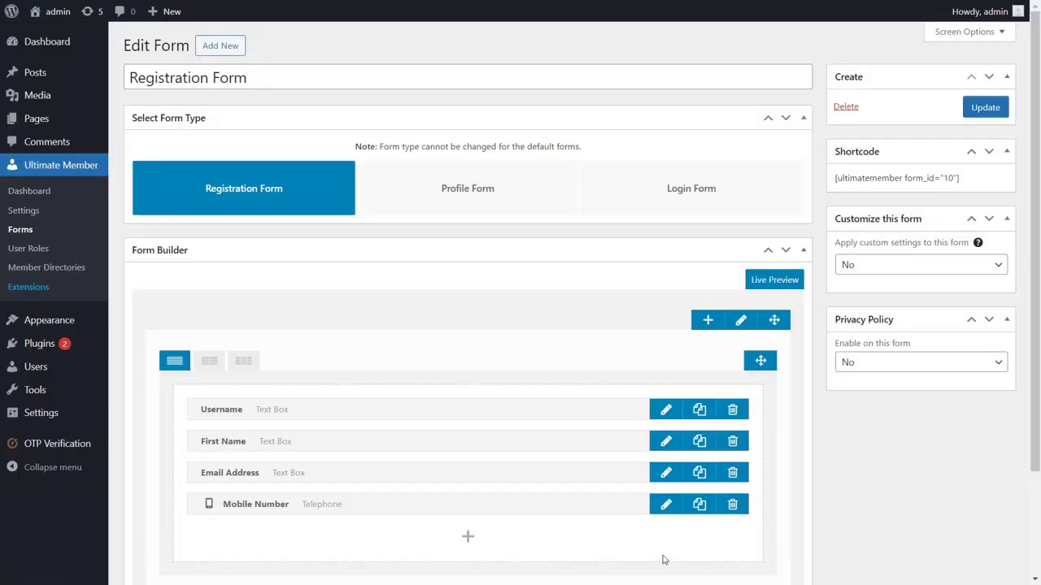
click(667, 506)
drag(294, 198, 372, 200)
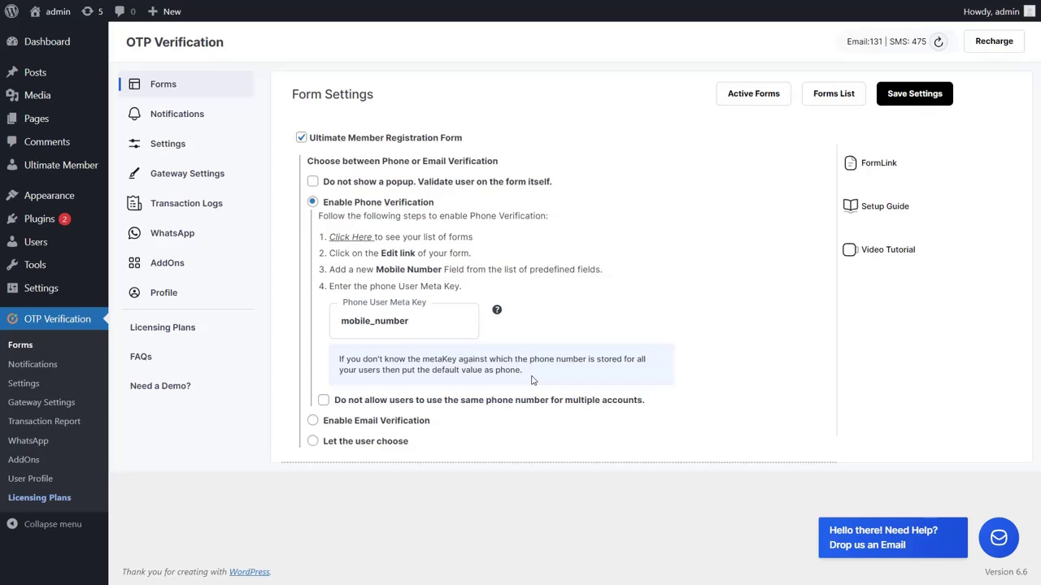
Step: Save the form settings, then make United States (+1) the default with a country-code dropdown and save
click(911, 96)
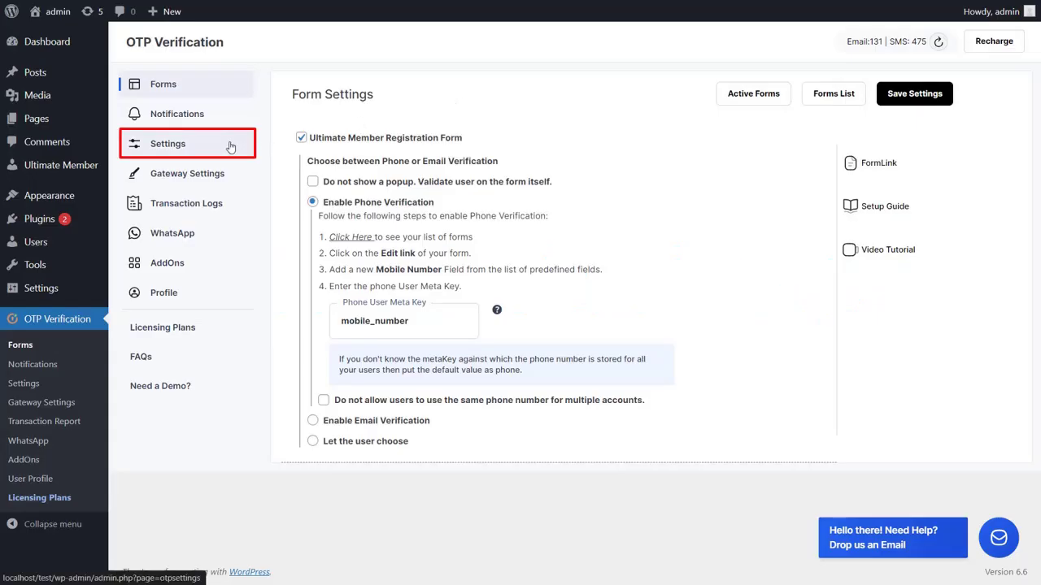
click(230, 147)
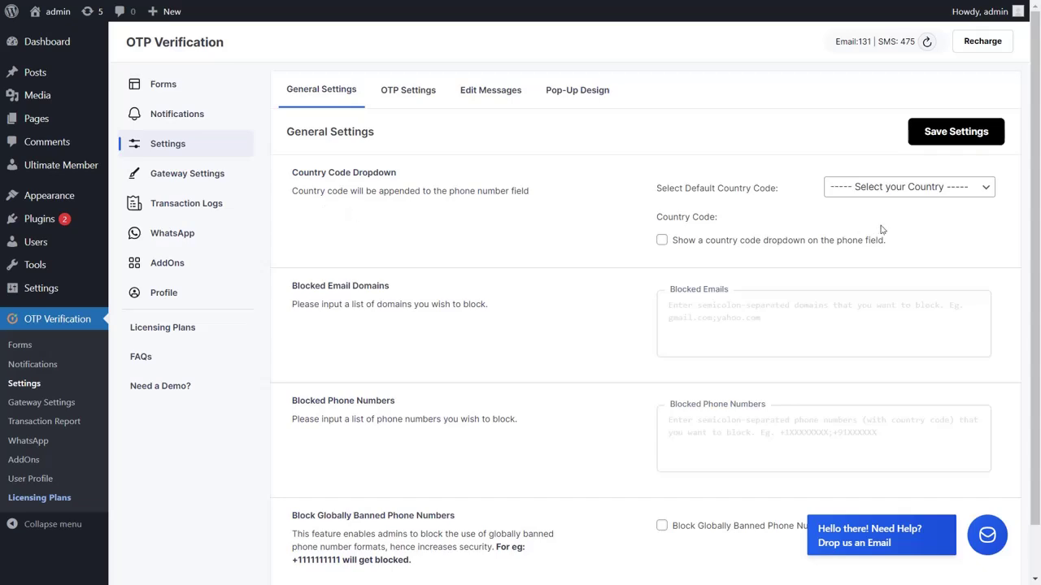
click(983, 195)
drag(989, 218, 990, 532)
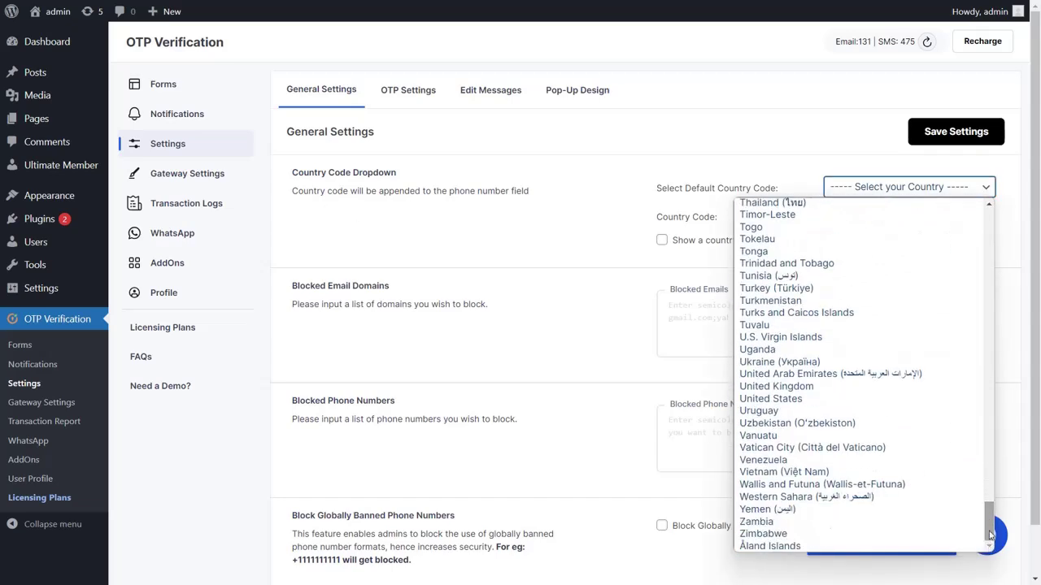
click(773, 401)
click(663, 242)
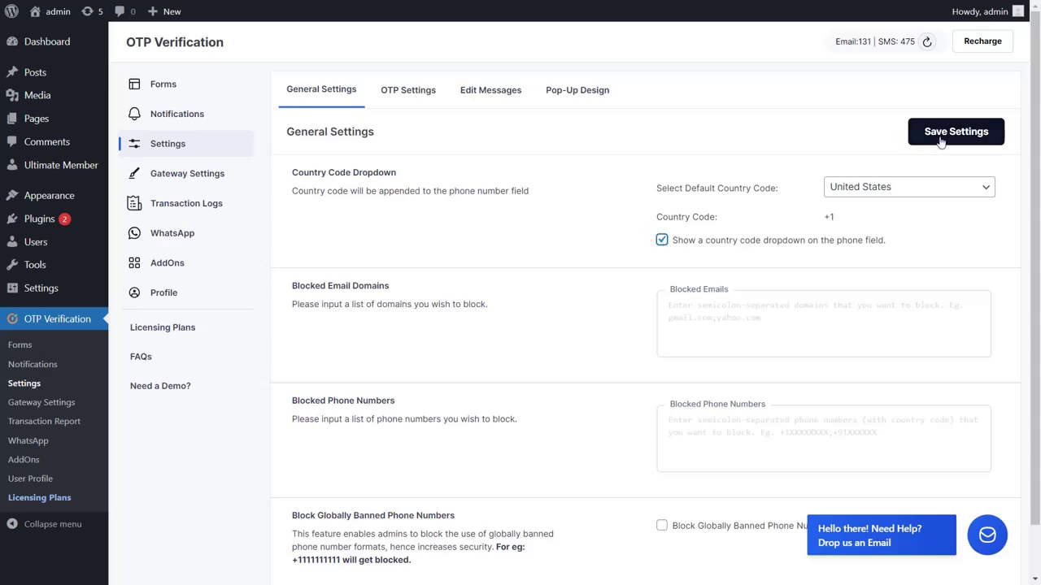
click(914, 133)
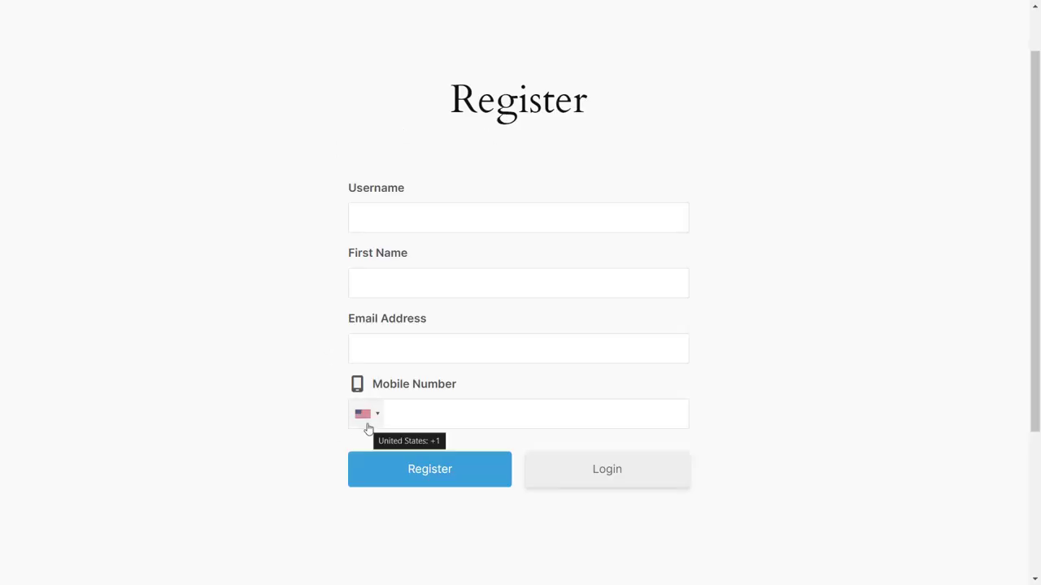
Step: Fill in username, first name, e-mail address and mobile number on the Register page and submit
click(446, 216)
text(john123)
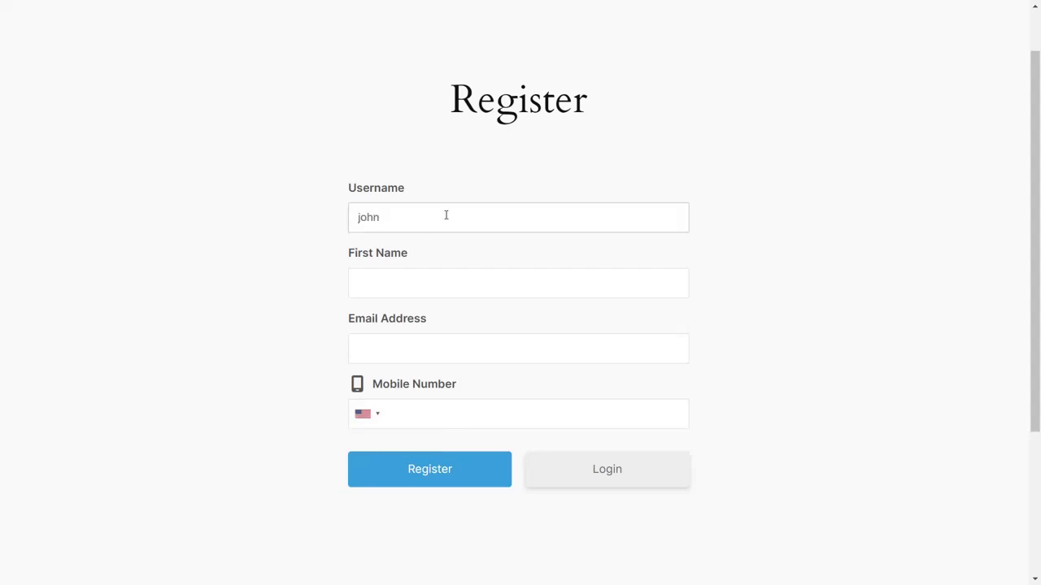
click(458, 285)
text(John)
click(456, 347)
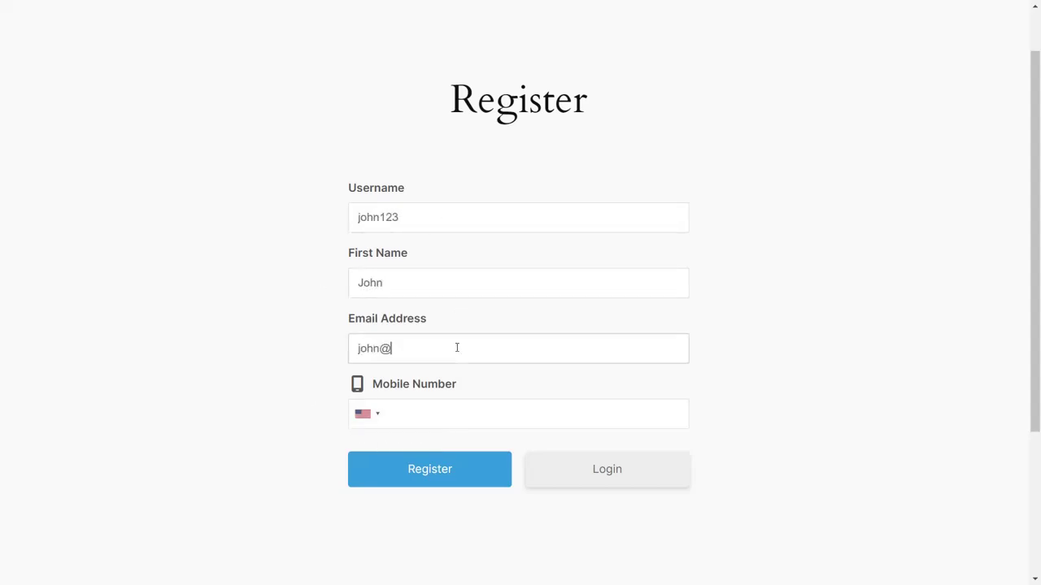
click(437, 417)
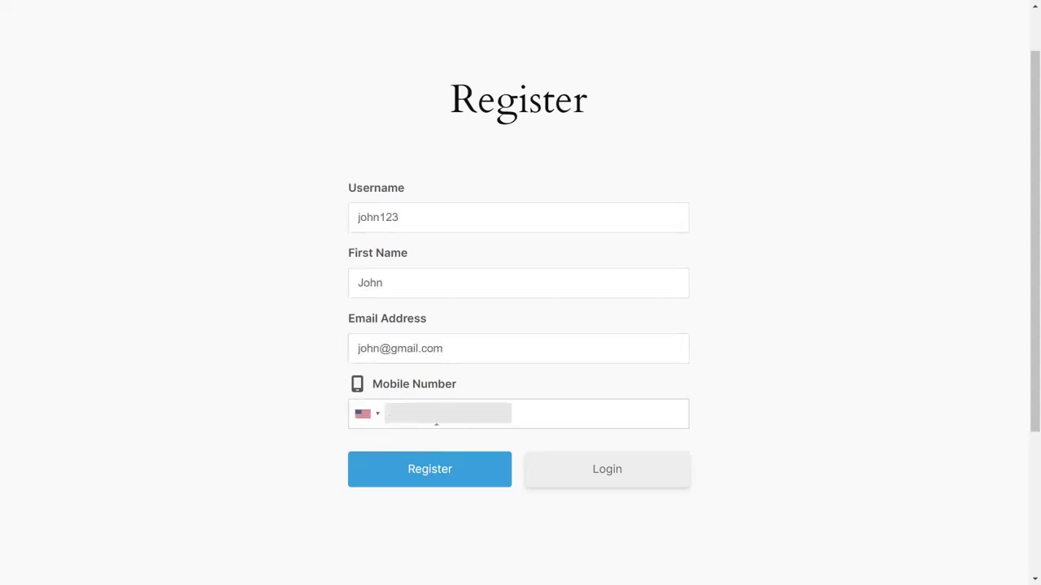
click(468, 479)
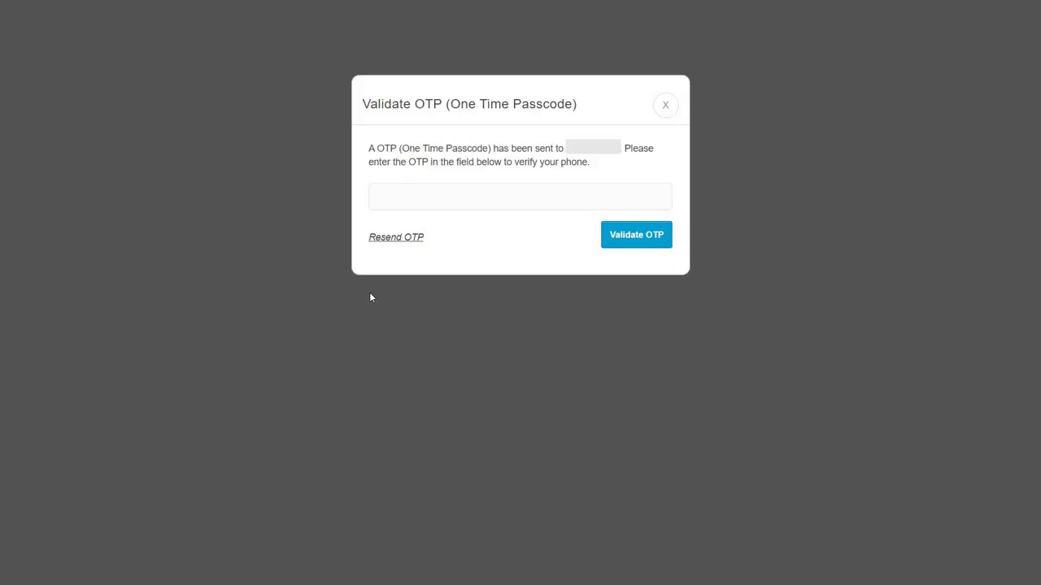
Step: Enter the SMS passcode in the Validate OTP popup and validate it
click(467, 195)
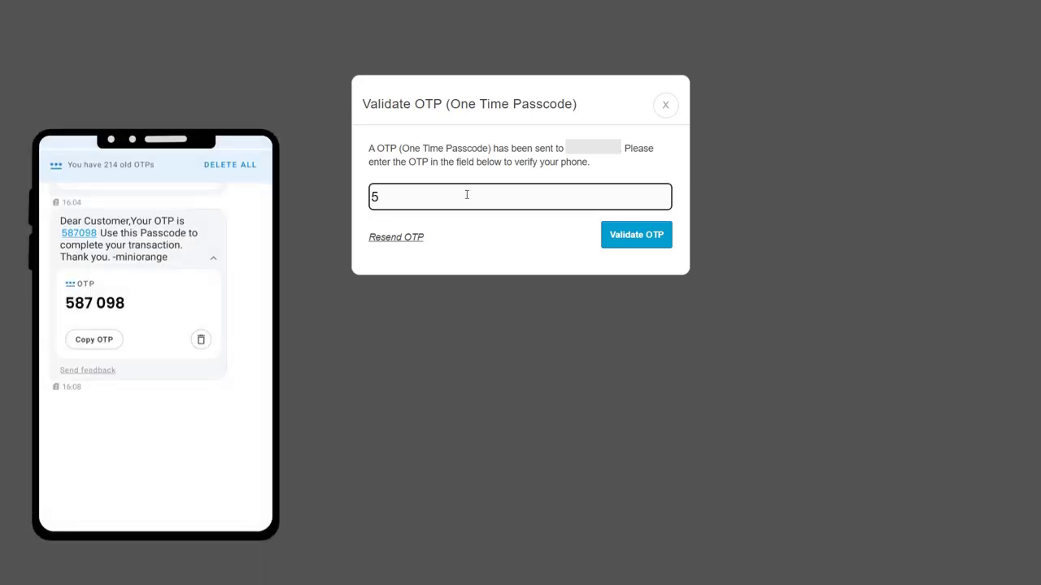
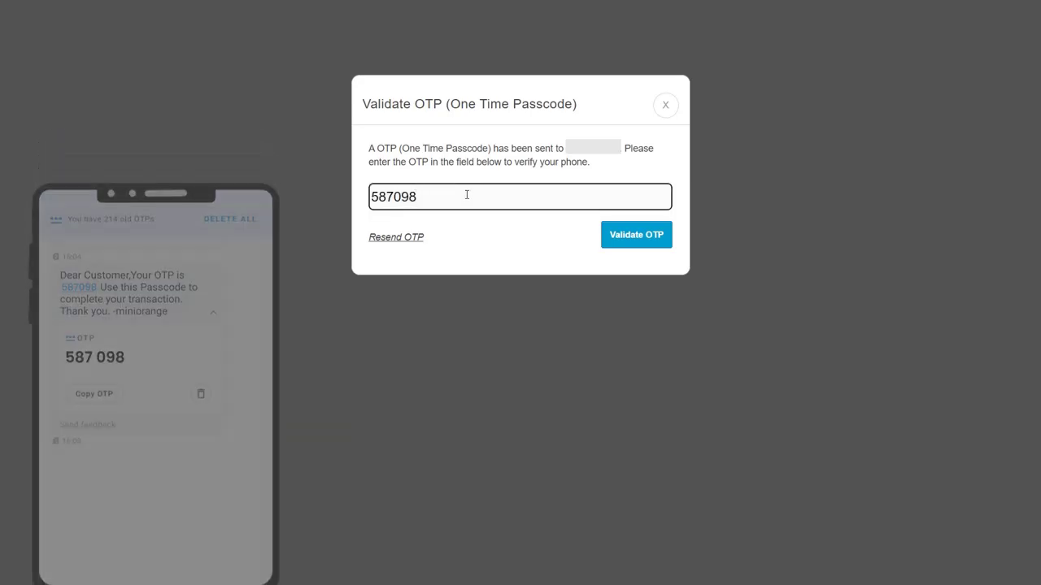
click(644, 235)
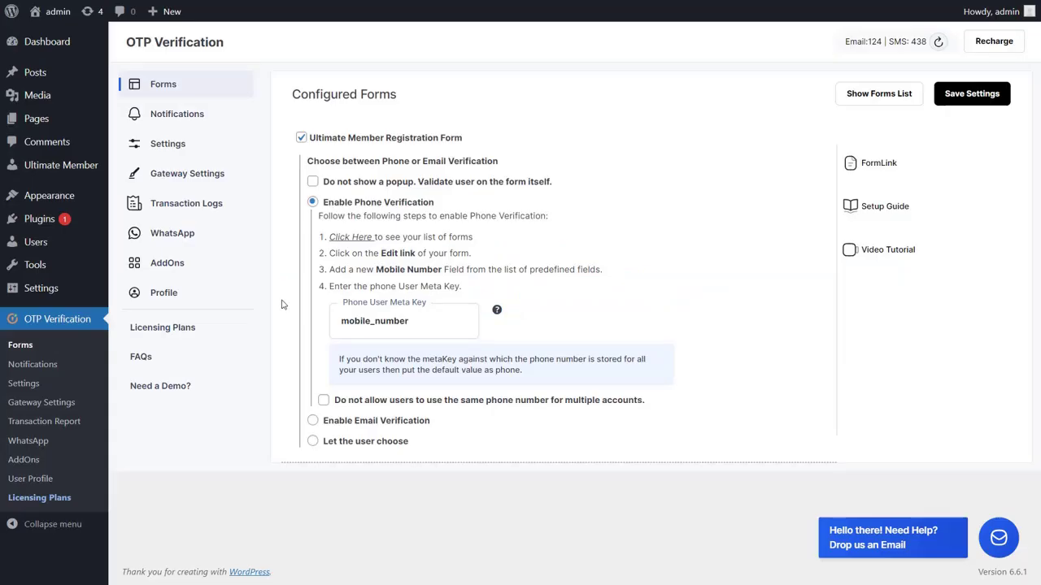
Step: Block reusing a phone number across accounts, save, and resubmit the Register form with the same details
click(324, 401)
click(969, 94)
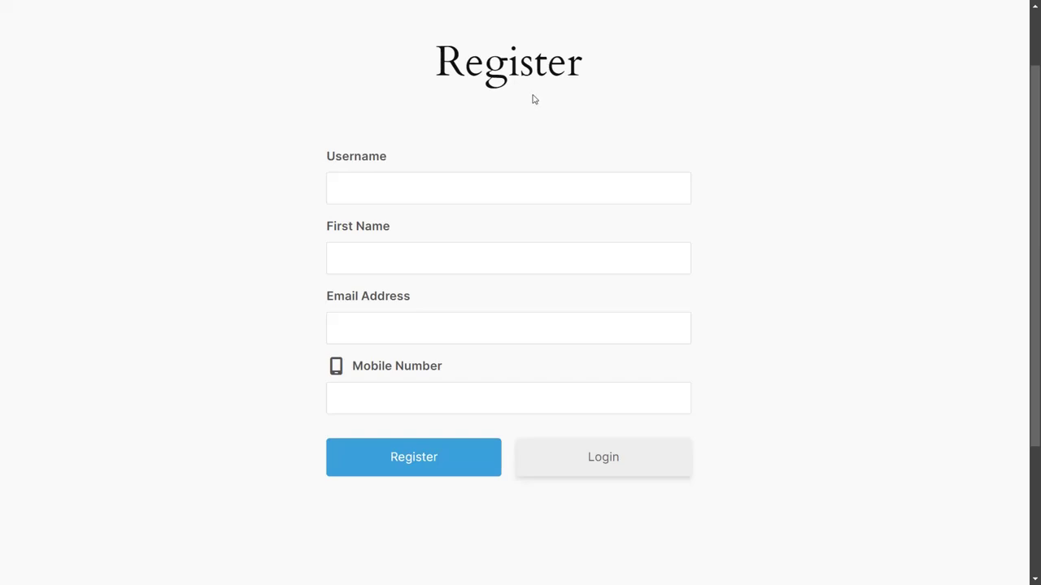
click(555, 188)
text(john)
click(556, 272)
text(John)
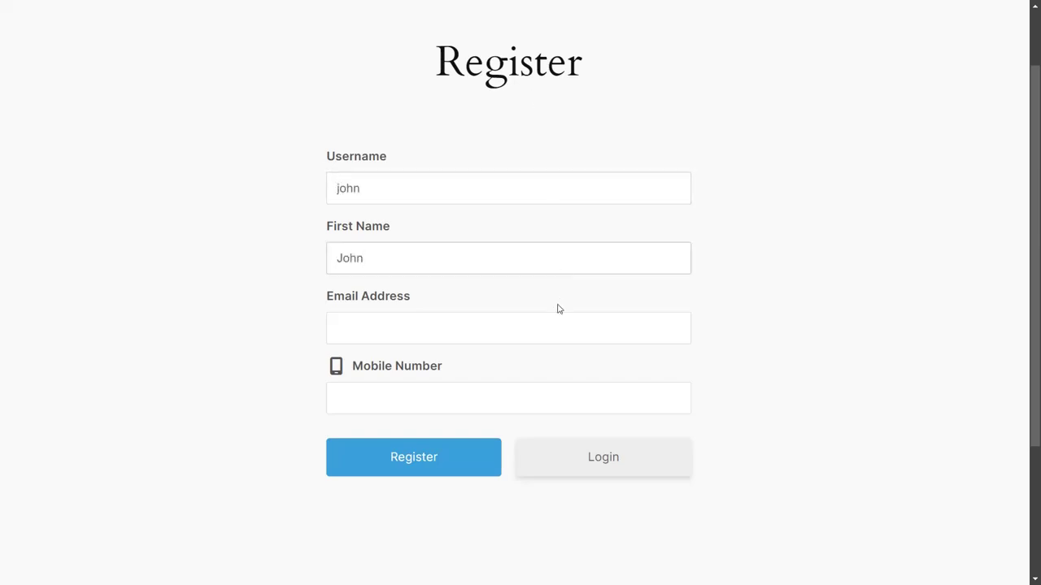
click(559, 326)
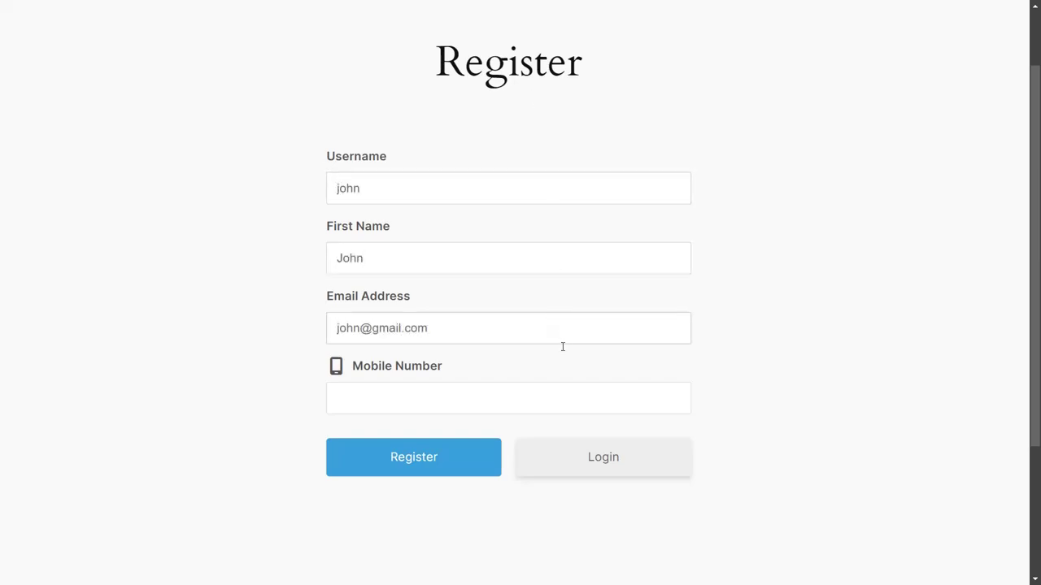
click(568, 398)
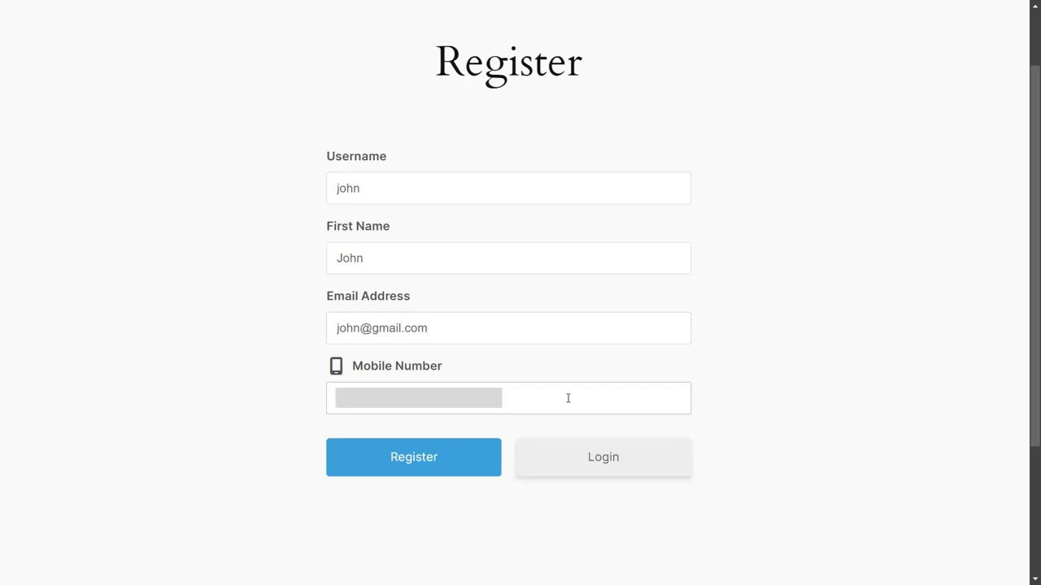
click(472, 459)
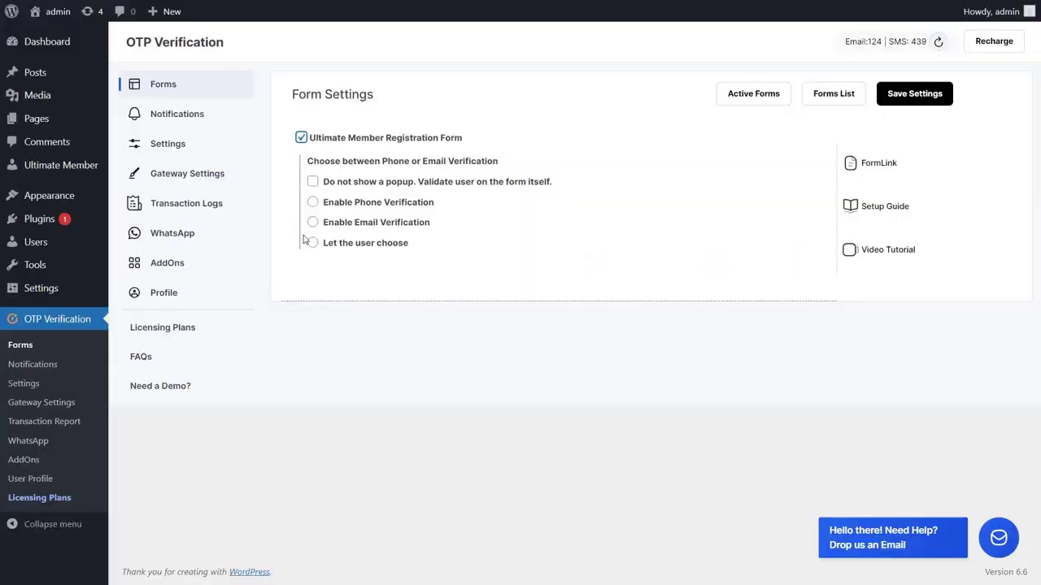
Step: Switch the Ultimate Member Registration Form to Enable Email Verification and save the settings
click(313, 222)
click(908, 95)
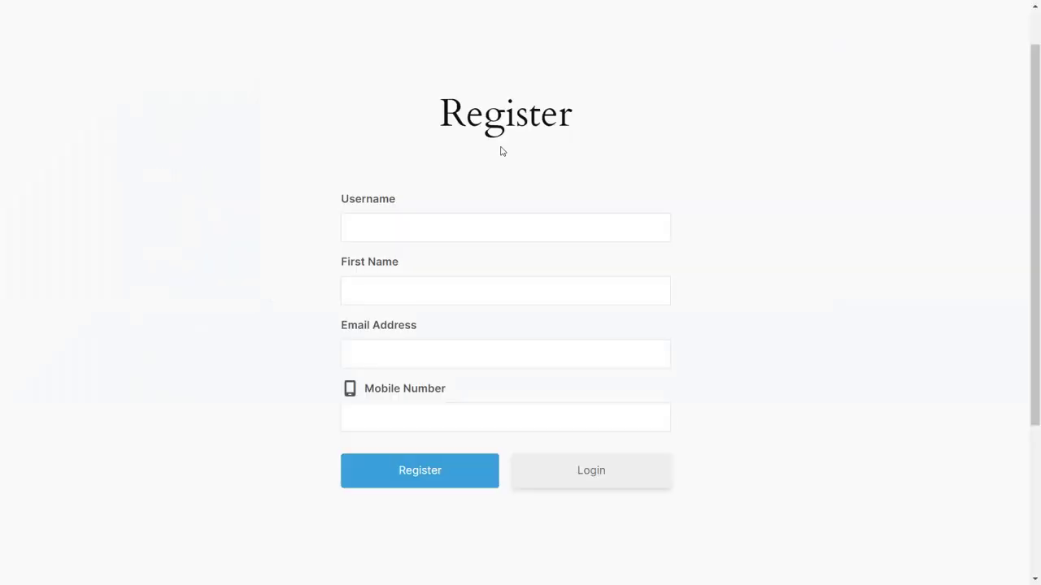
Step: Fill in username, first name and e-mail address on the Register form and submit it
click(480, 227)
text(john123)
click(467, 291)
text(John)
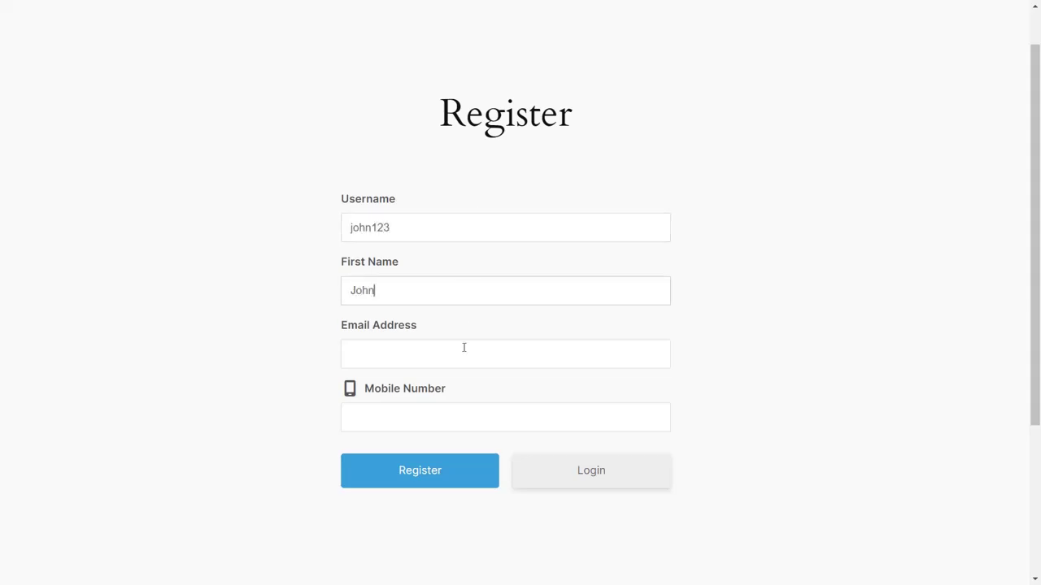
click(463, 347)
key(Tab)
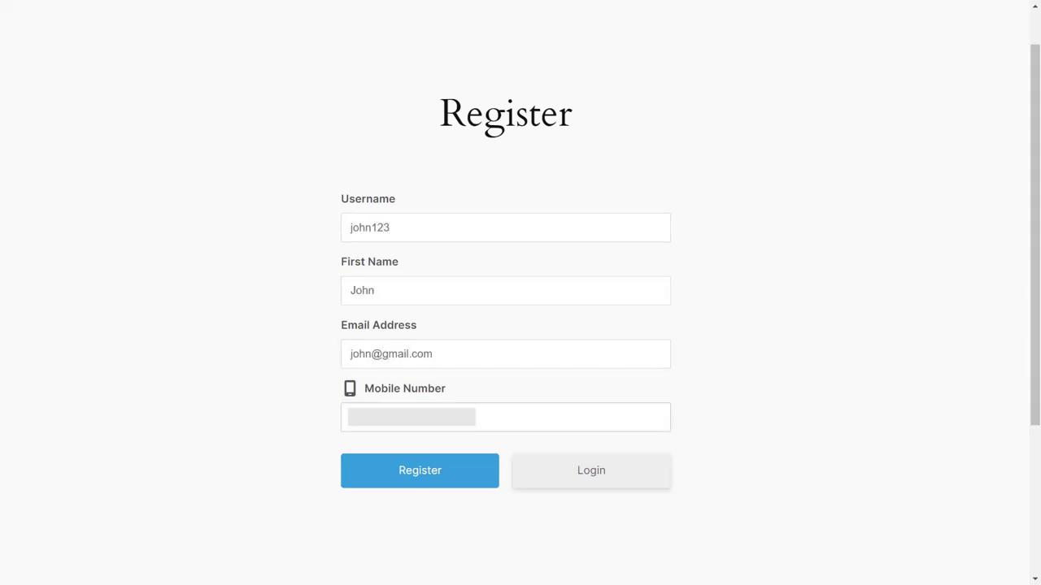
click(470, 478)
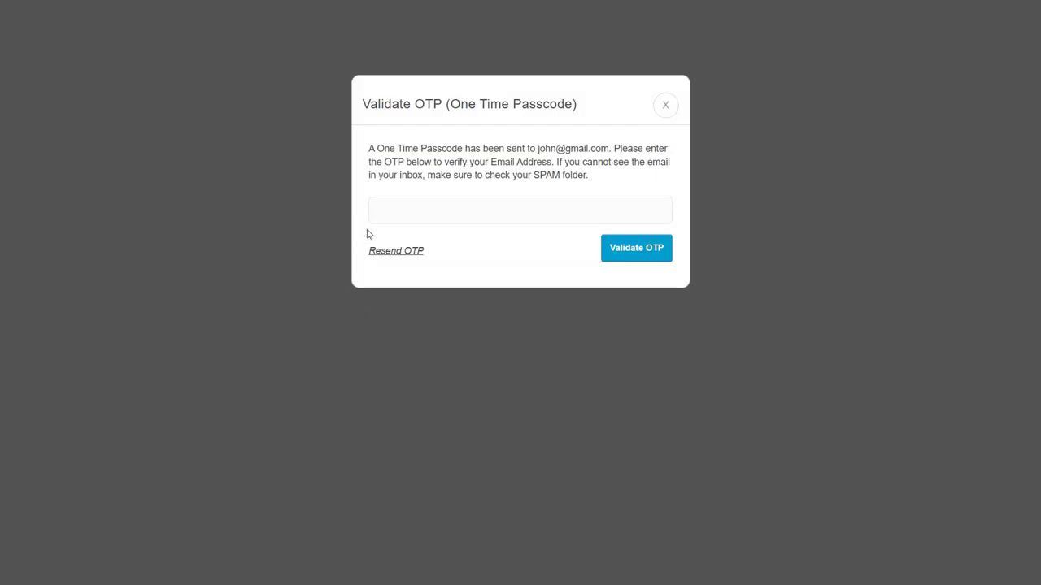
Step: Enter the emailed passcode in the Validate OTP dialog and validate it
click(456, 210)
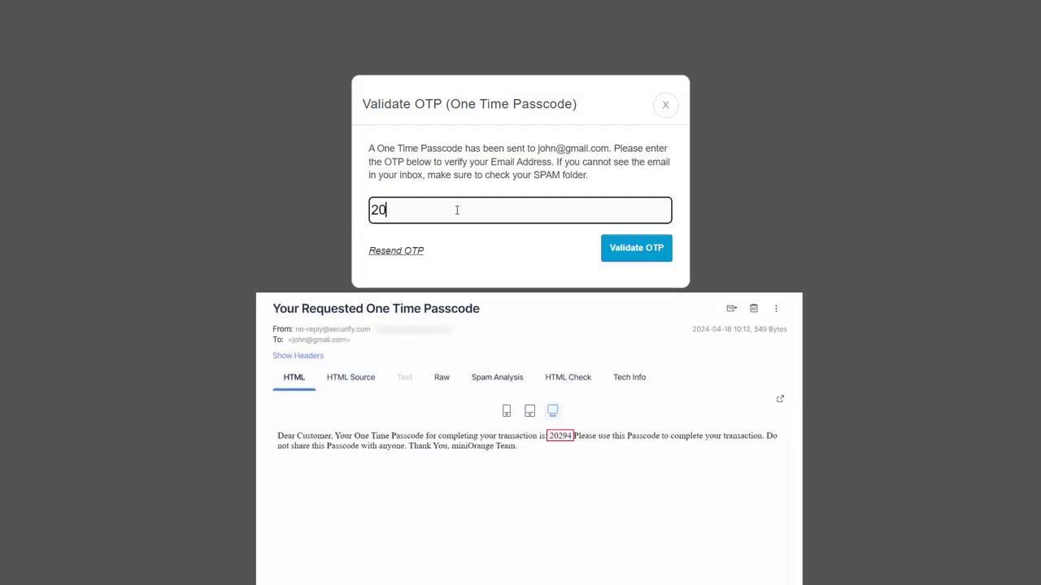
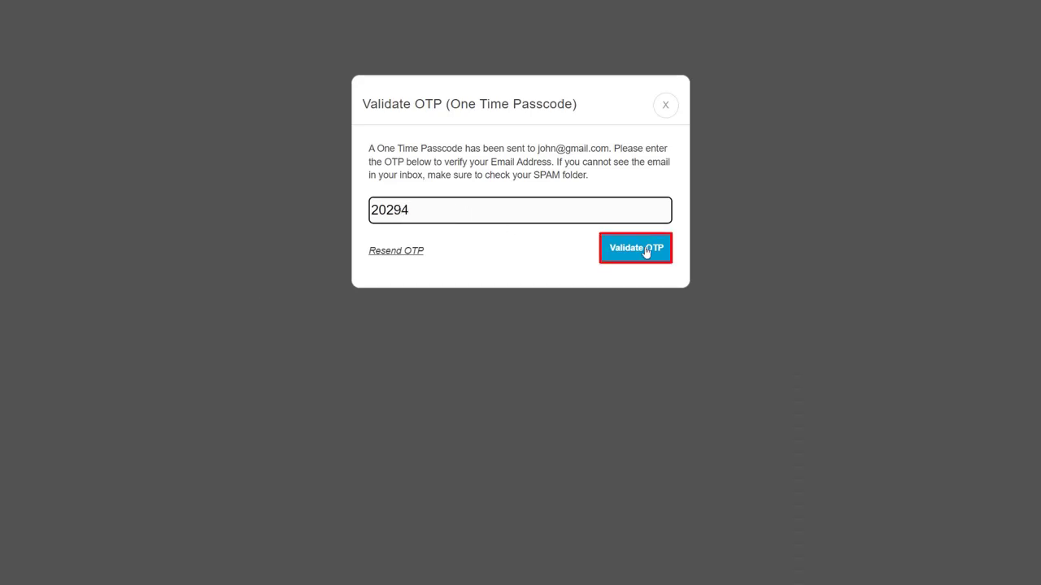
click(645, 252)
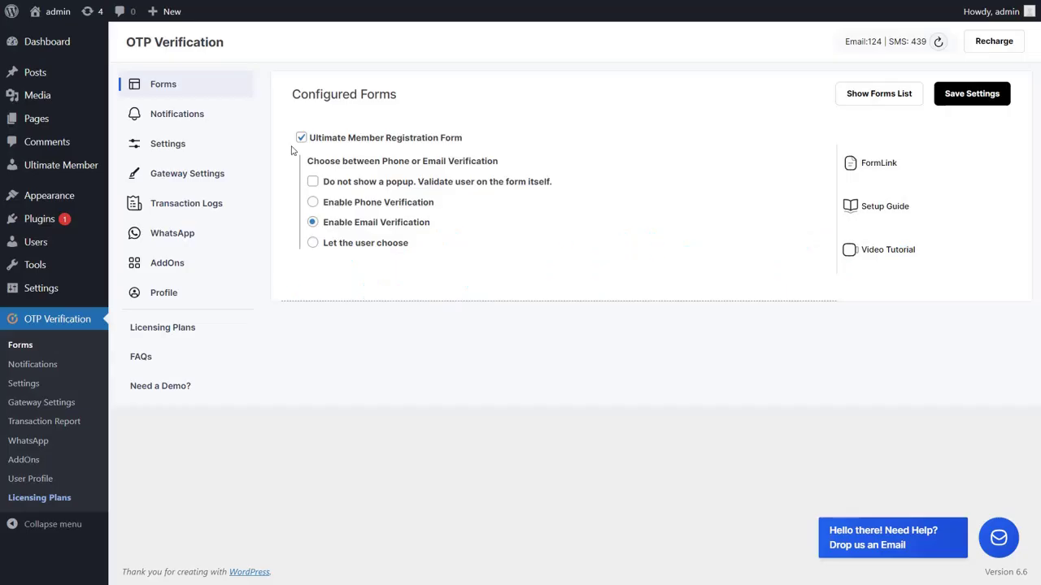
Step: Tick 'Do not show a popup. Validate user on the form itself.' for the Ultimate Member form
click(312, 181)
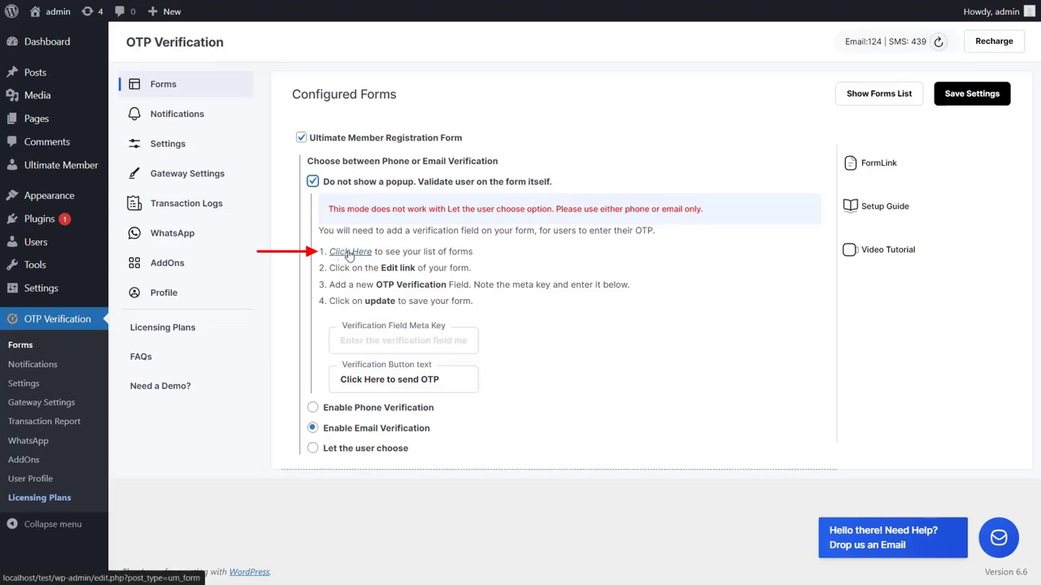
Step: Edit the Ultimate Member Registration Form and add the predefined Email Address field
click(348, 252)
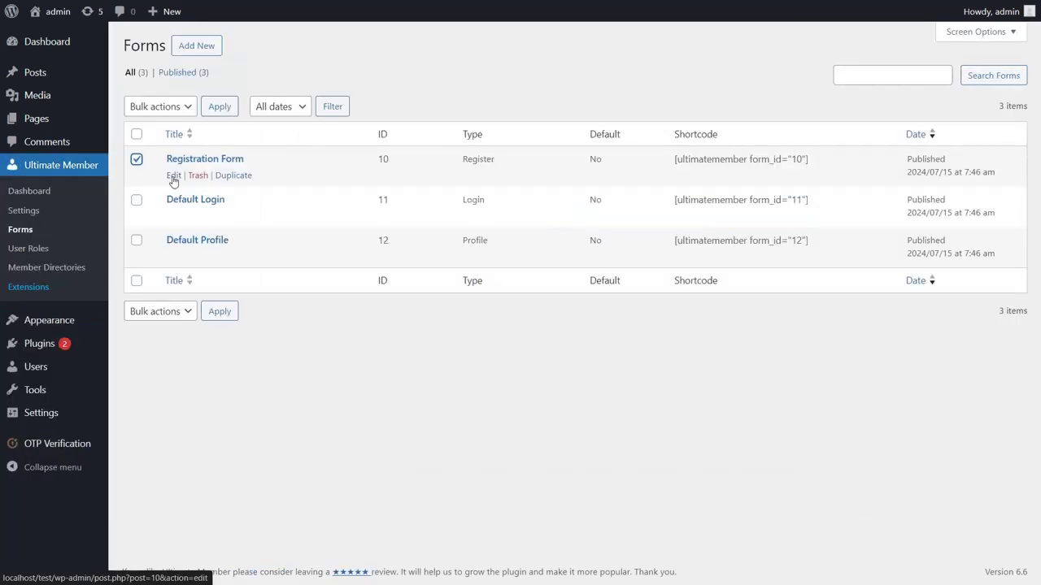
click(174, 177)
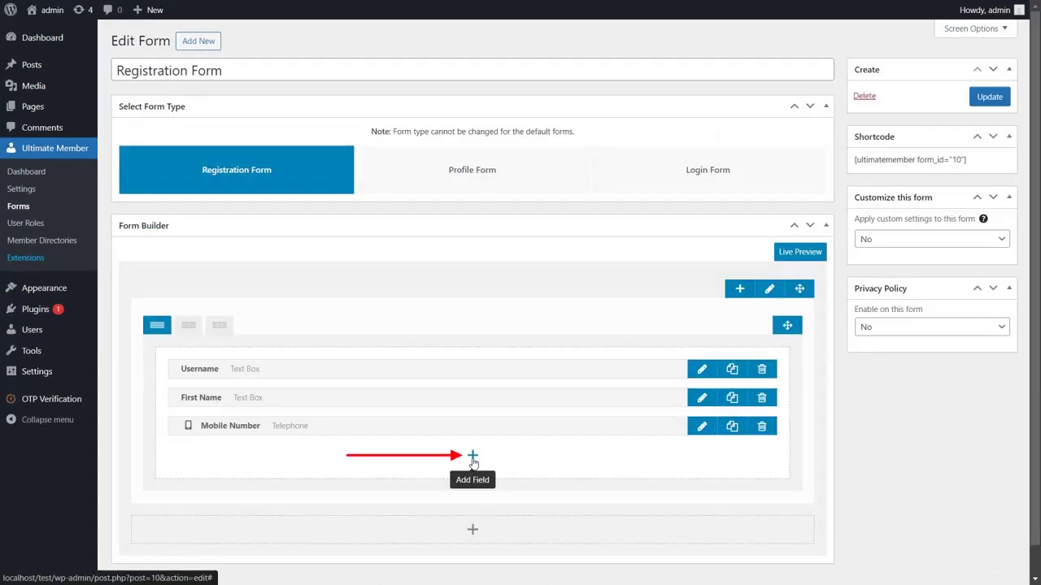
click(472, 457)
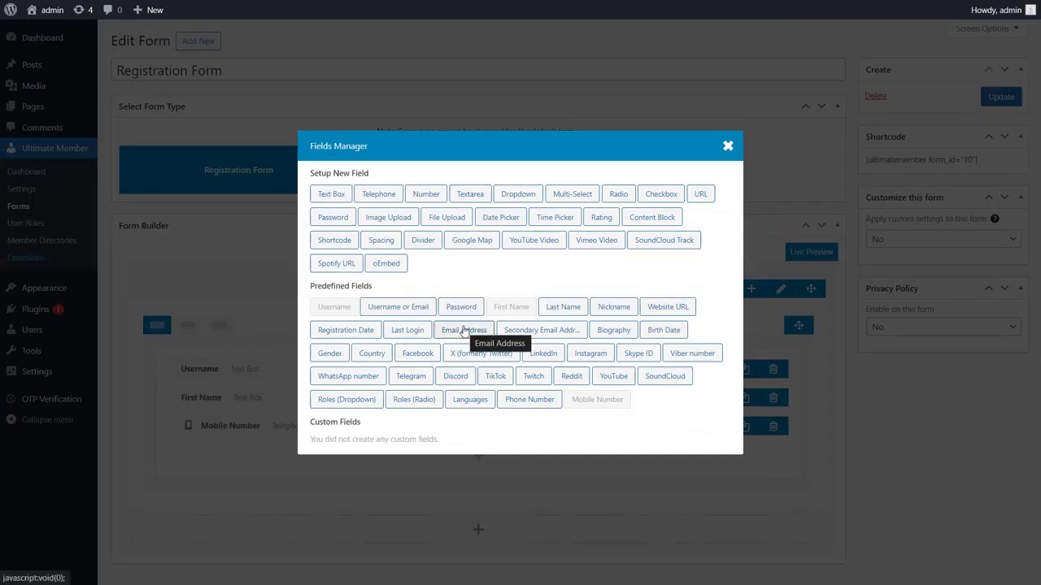
click(462, 332)
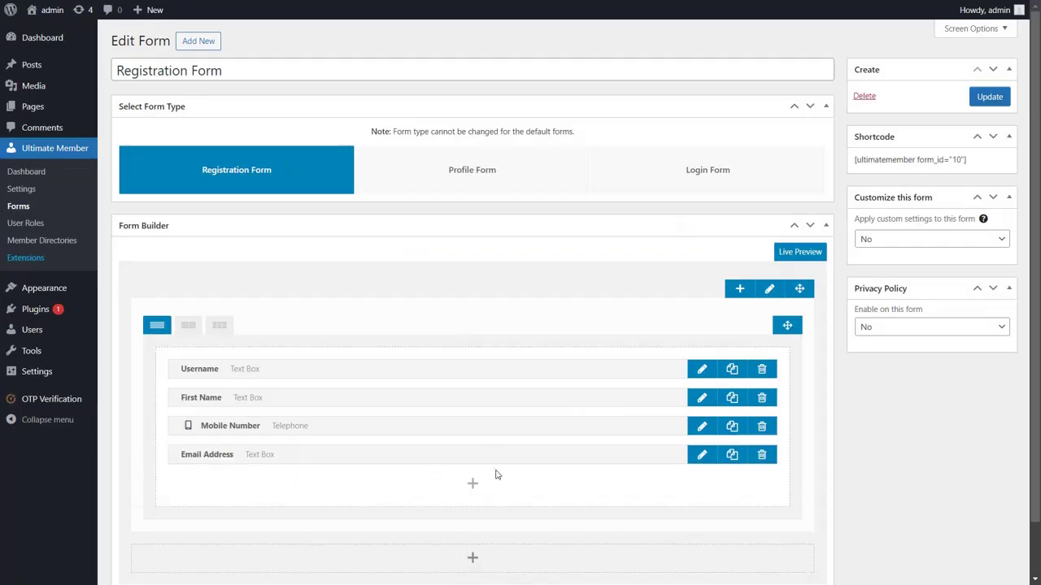
Step: Add a text field titled 'Enter OTP' with meta key enter_otp, then select that meta key for copying
click(473, 486)
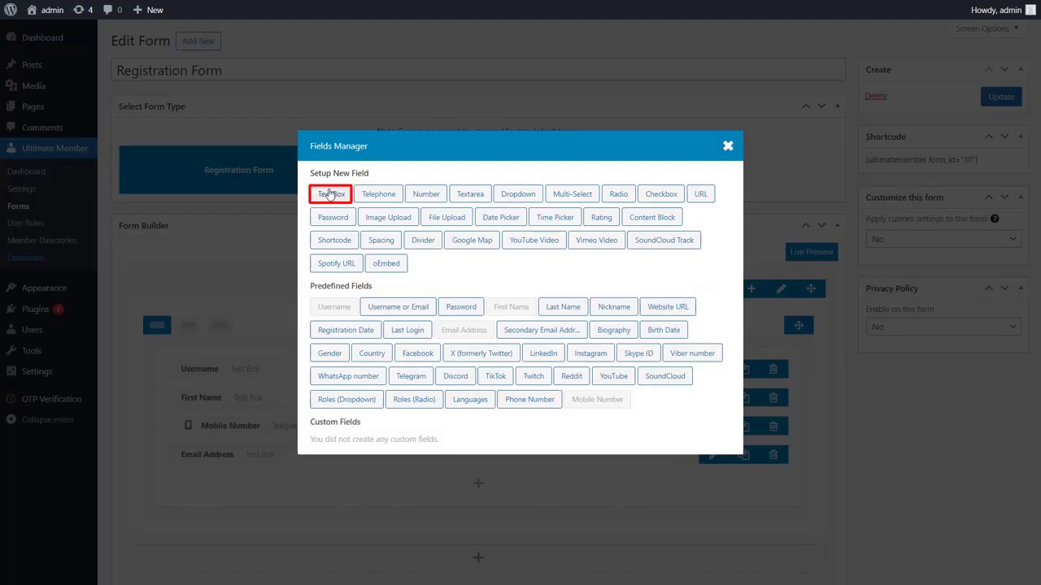
click(330, 194)
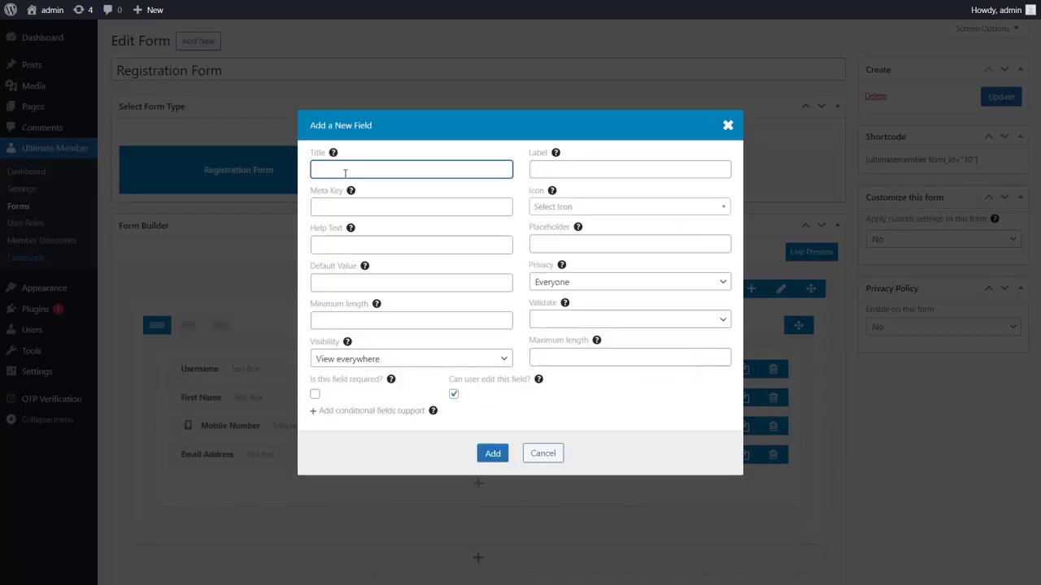
text(Enter OTP)
click(379, 208)
text(enter_otp)
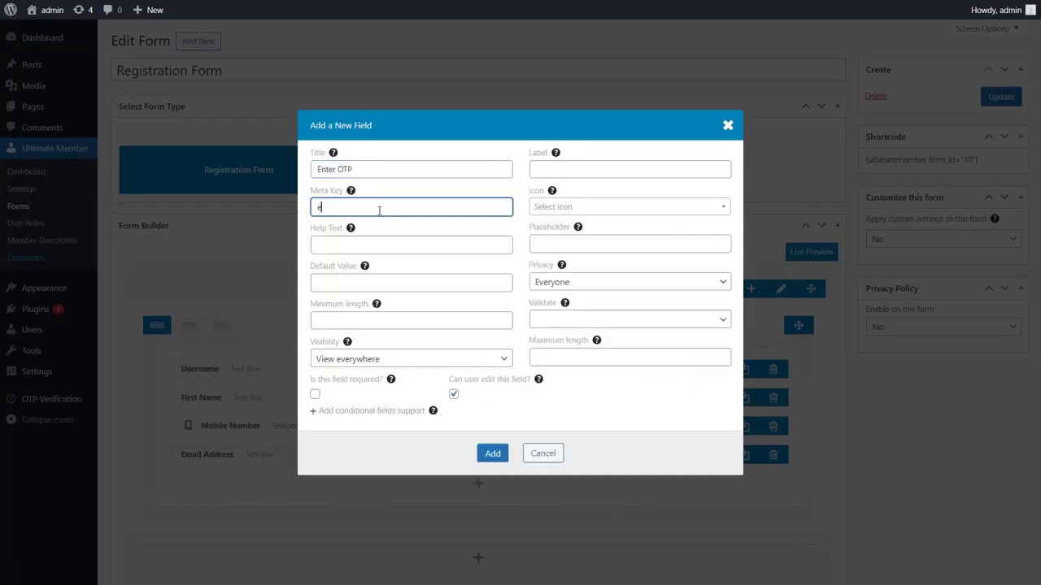
click(569, 169)
text(Enter OTP)
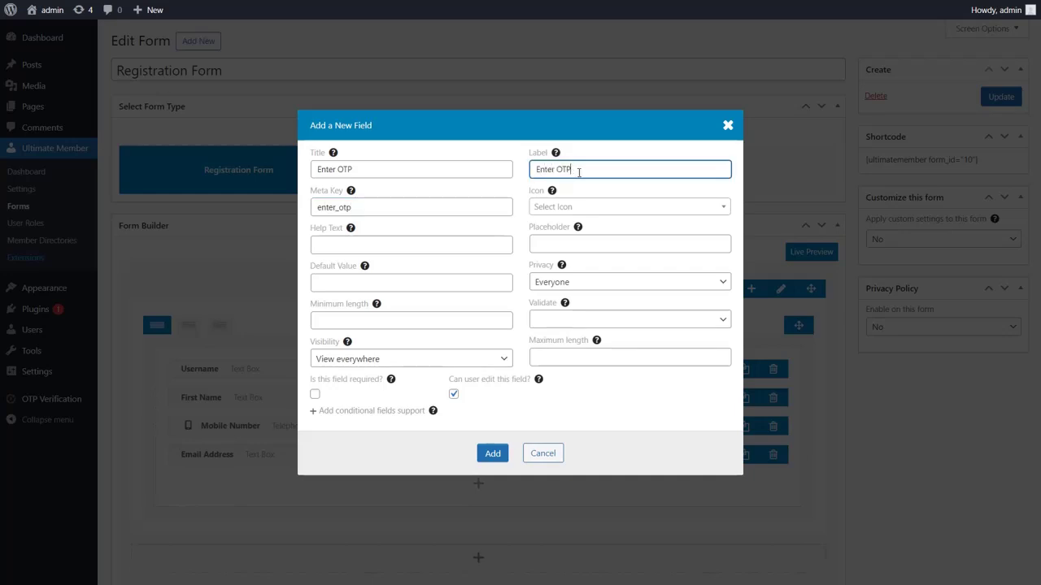
click(491, 454)
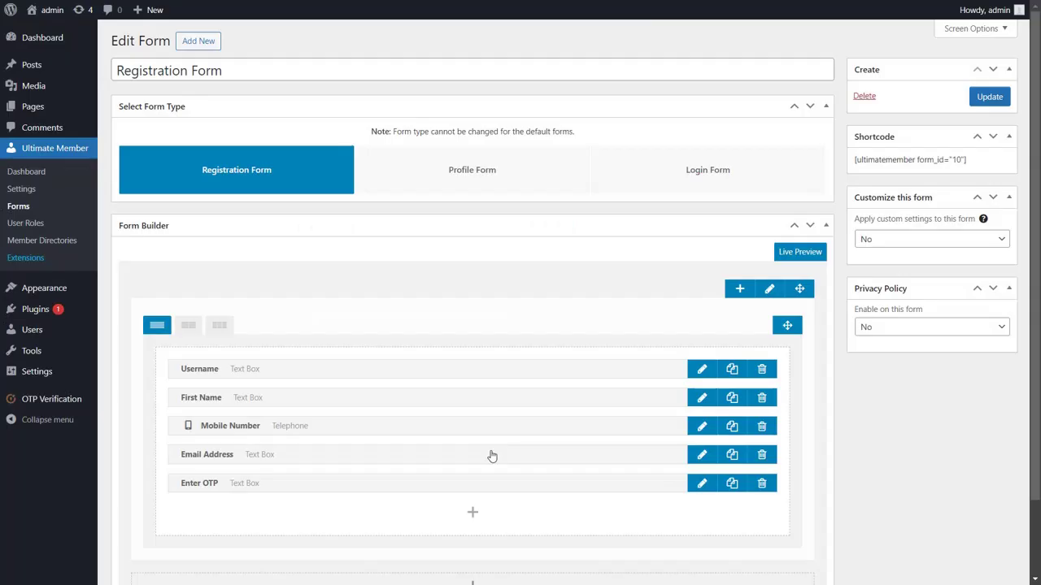
click(701, 484)
drag(317, 207, 361, 207)
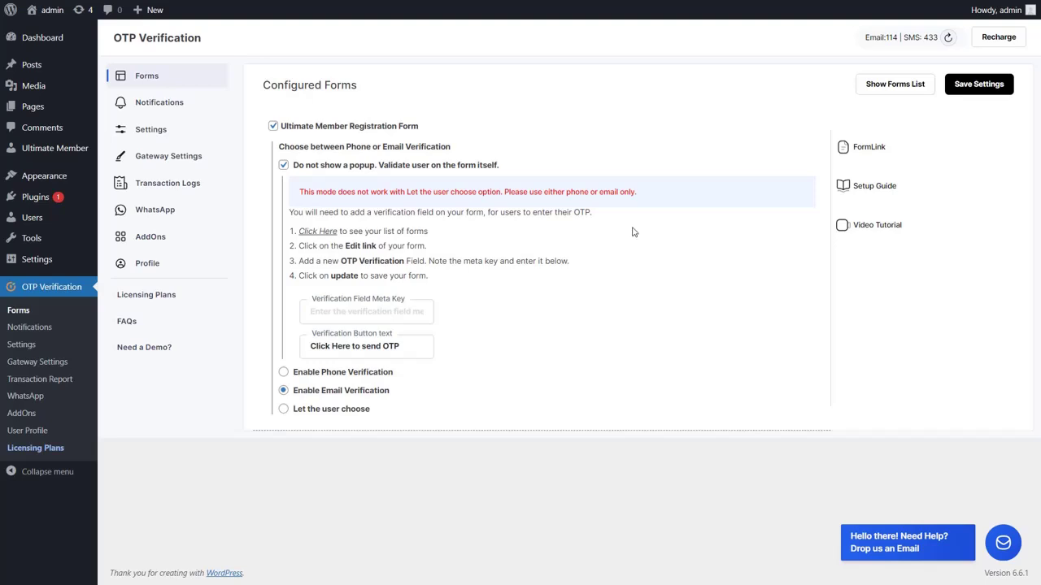
Step: Set the Verification Field Meta Key to enter_otp, check the send-OTP button text, and save the settings
click(411, 310)
text(enter_otp)
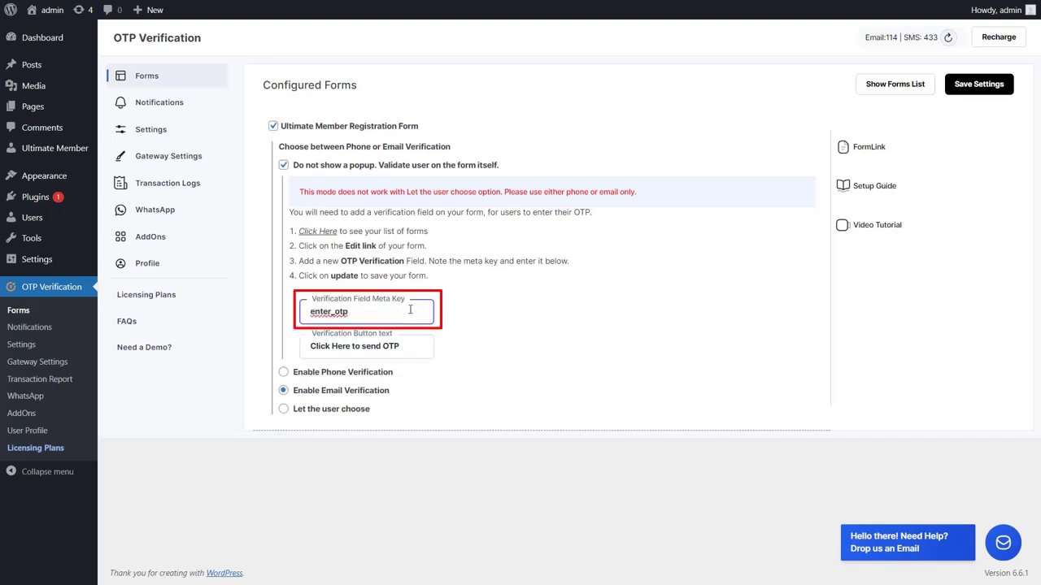
click(418, 347)
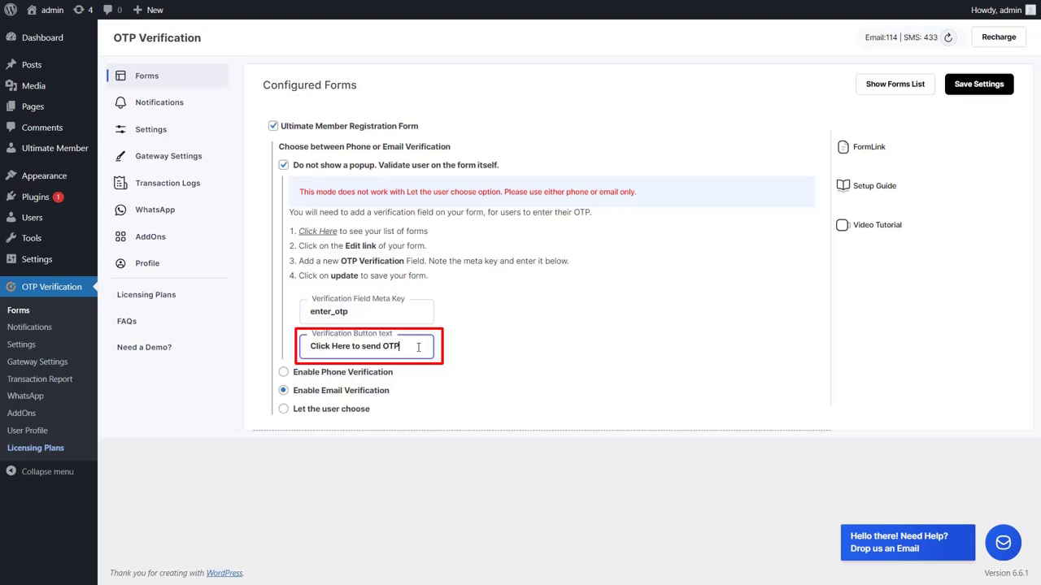
click(974, 86)
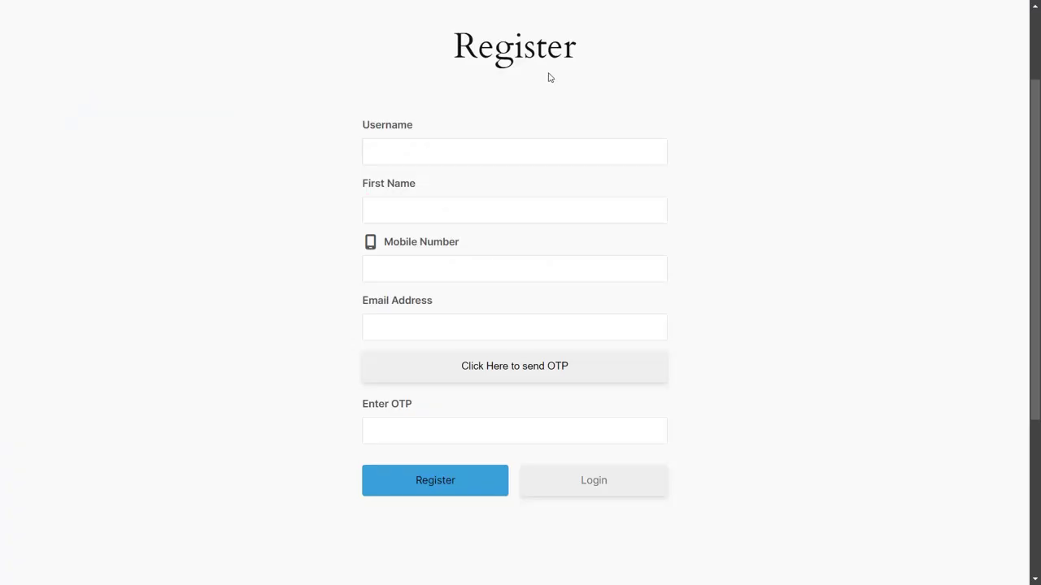
Step: Fill the Register form with a sample username, the member's first name, mobile number and e-mail address
click(572, 150)
text(john123)
click(512, 211)
text(John)
click(514, 269)
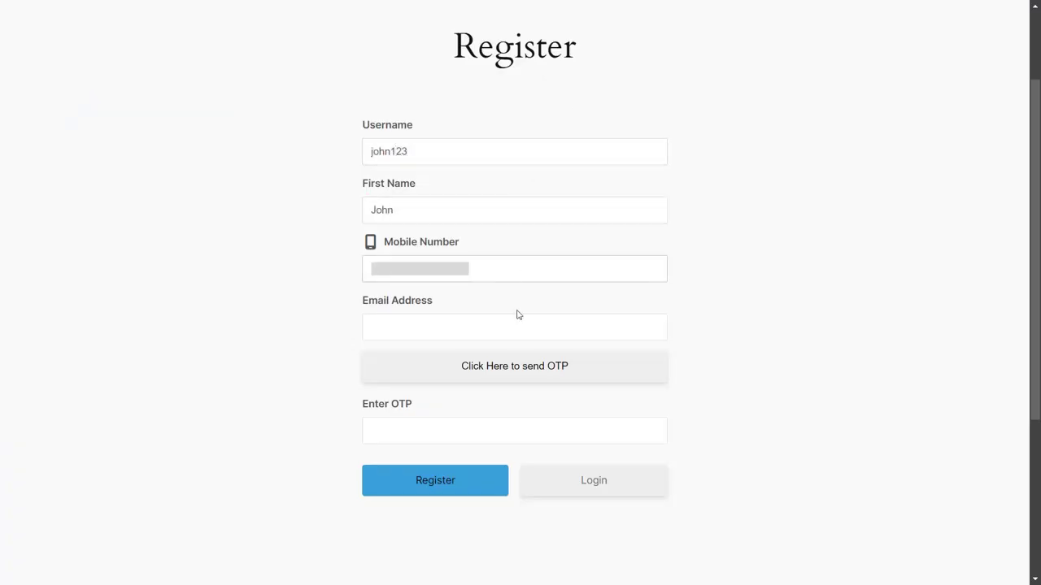
click(509, 325)
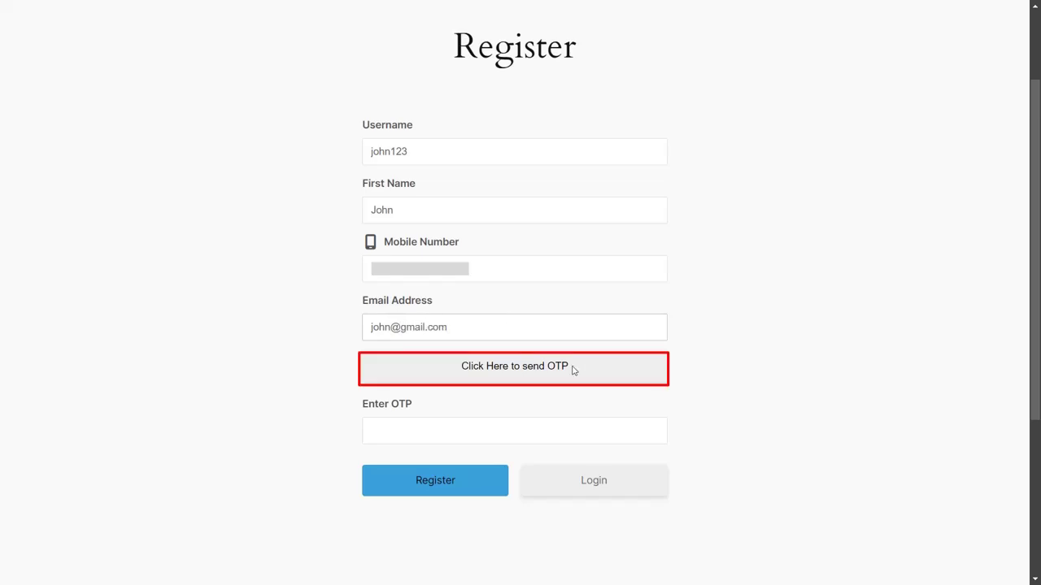
Step: Send the e-mail passcode, enter the received code, and submit the registration
click(572, 370)
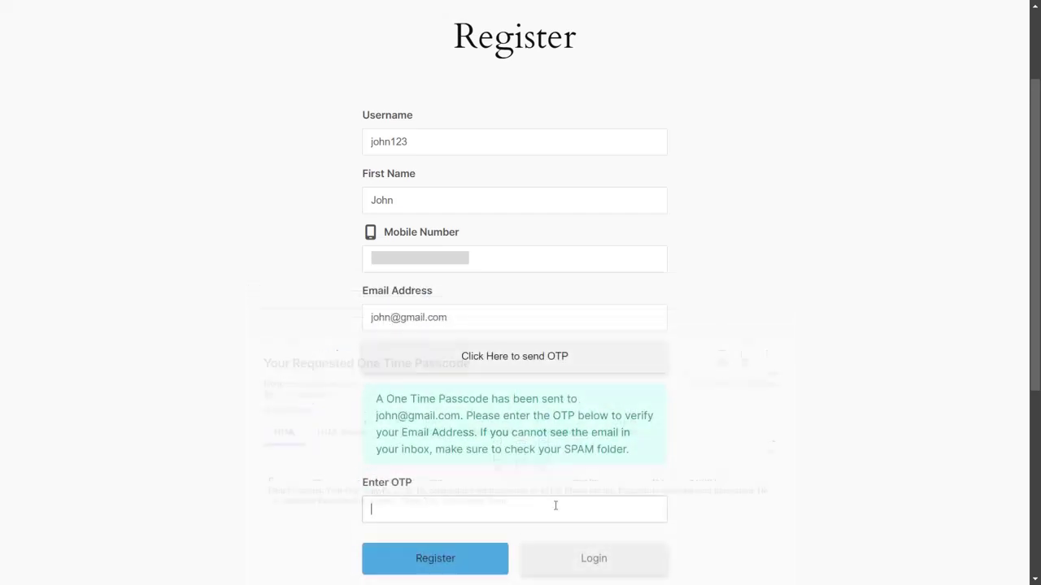
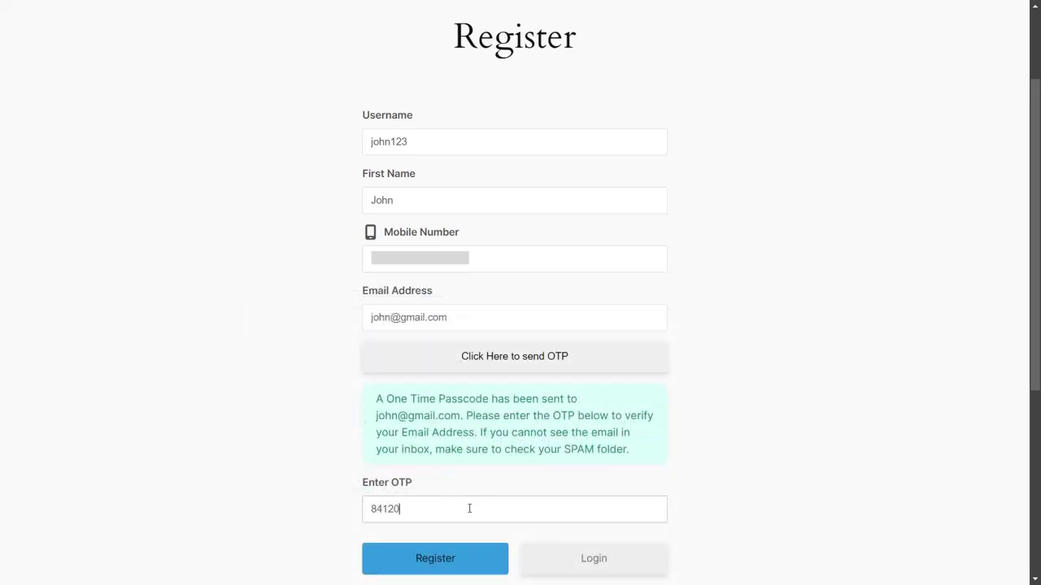
click(470, 561)
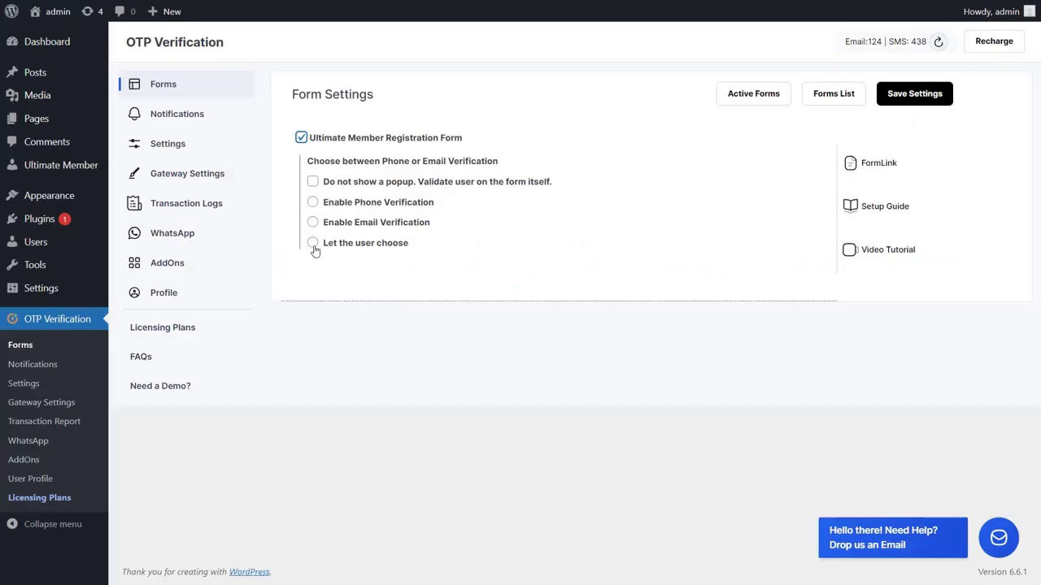
Step: Select 'Let the user choose' for the Ultimate Member Registration Form's verification method
click(313, 243)
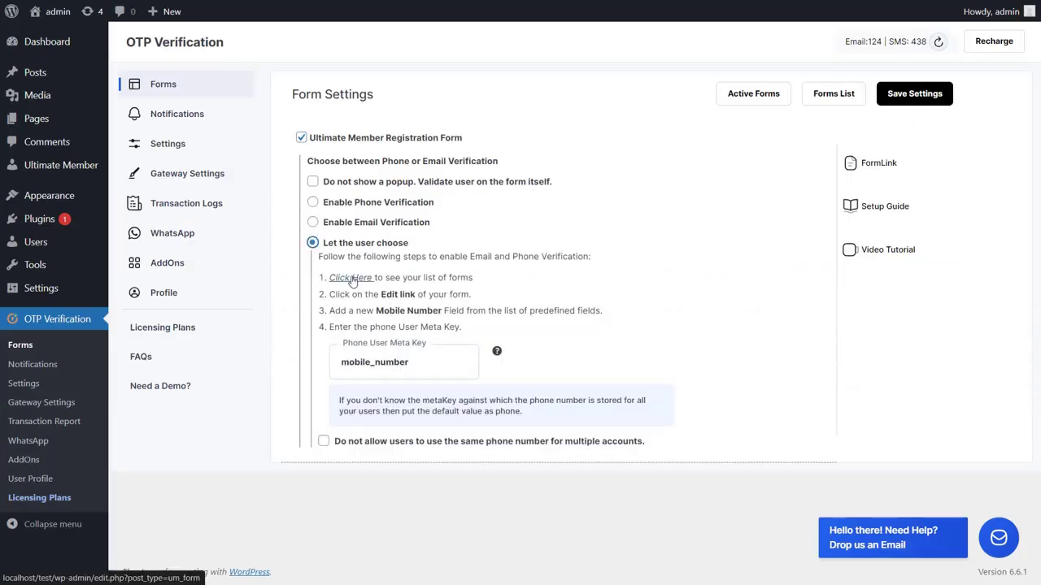
Step: Add a Mobile Number field to the Ultimate Member Registration Form and copy its meta key mobile_number
click(351, 278)
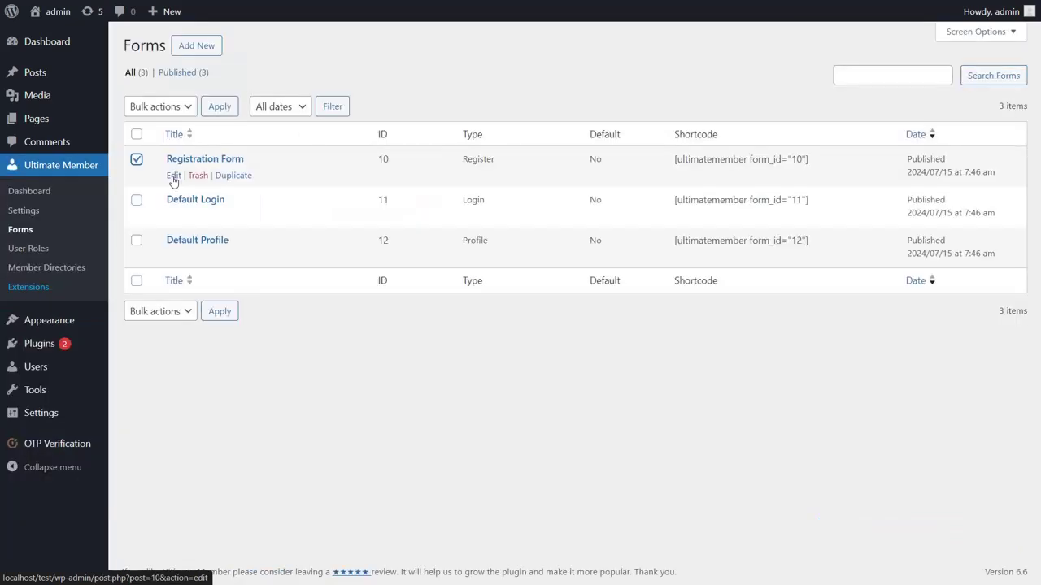
click(173, 180)
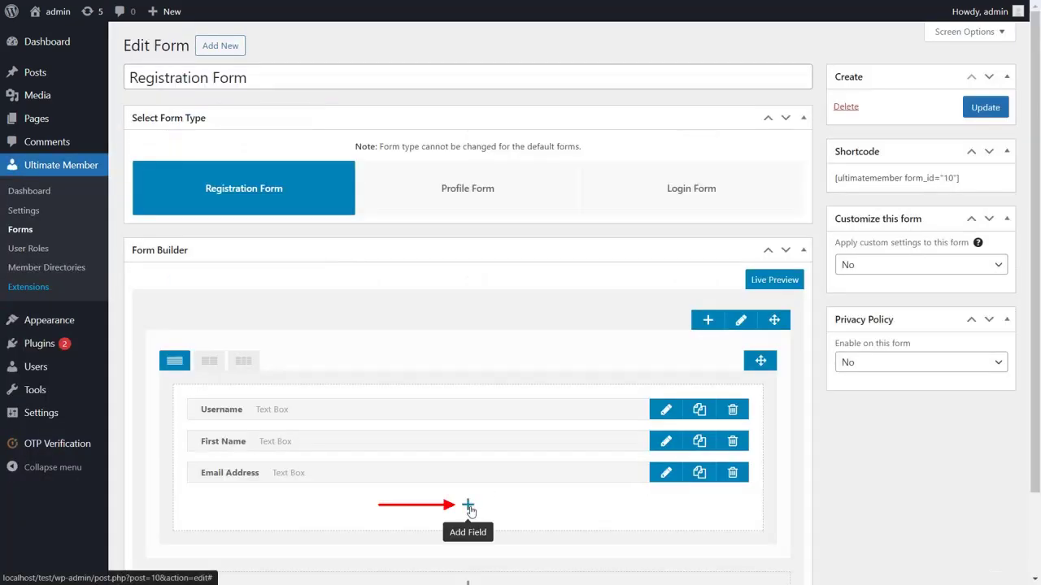
click(469, 506)
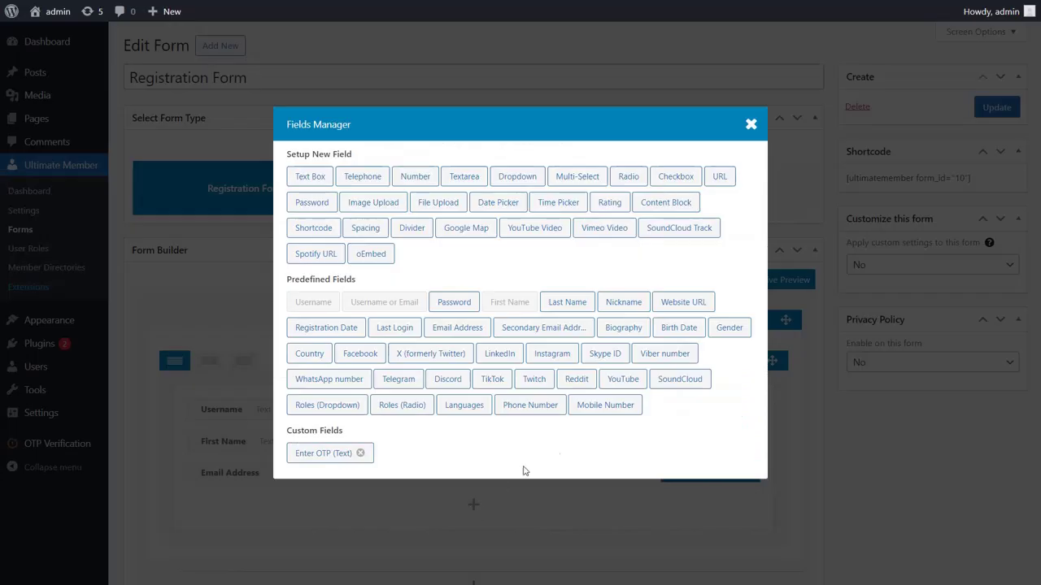
click(604, 405)
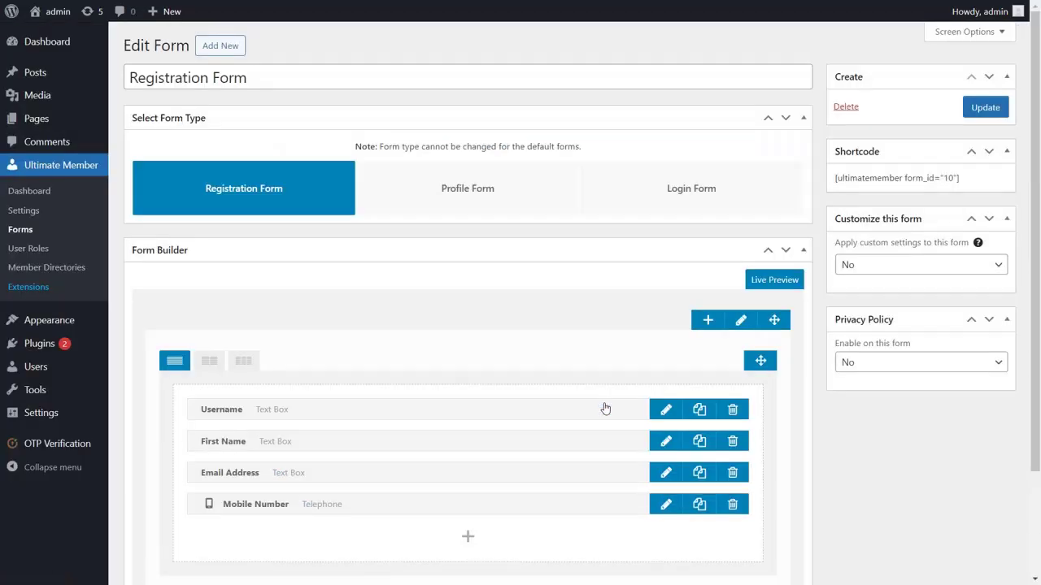
click(666, 505)
drag(292, 198, 365, 201)
click(496, 475)
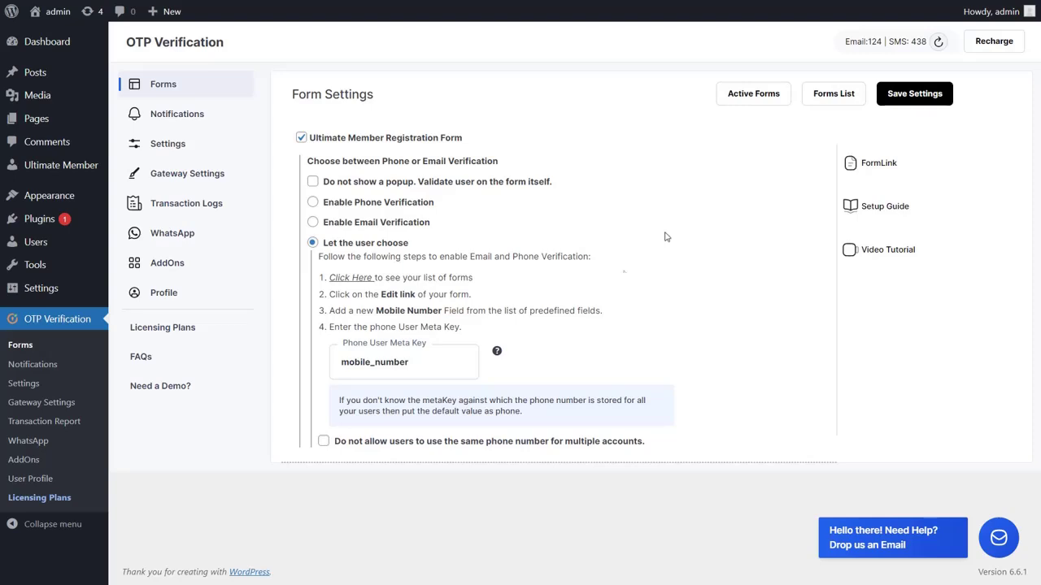
Step: Confirm the Phone User Meta Key field reads mobile_number
click(449, 367)
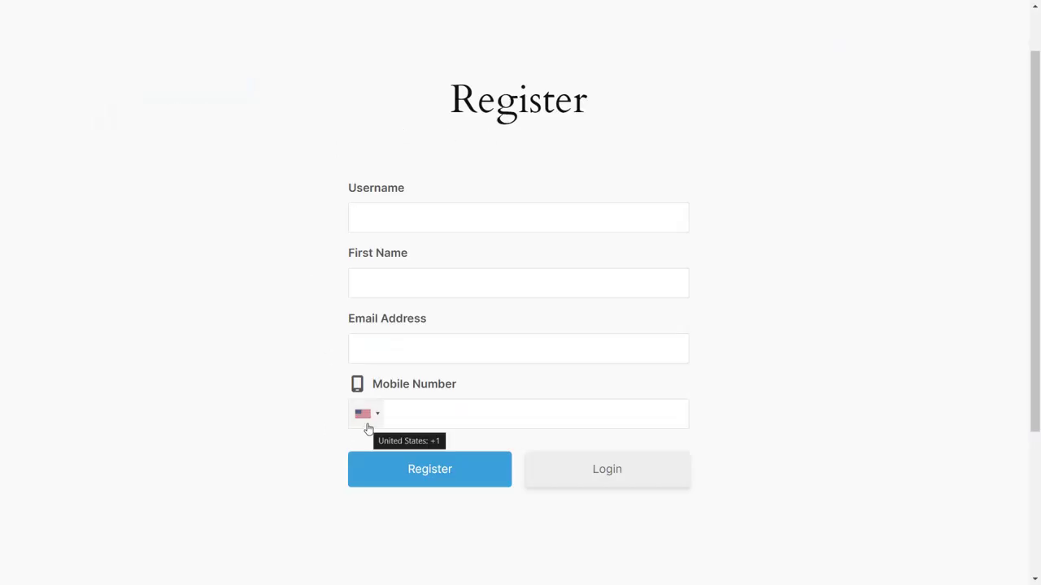
Step: Fill the Register form with a sample username, first name, e-mail and mobile number, and submit it
click(439, 219)
text(john123)
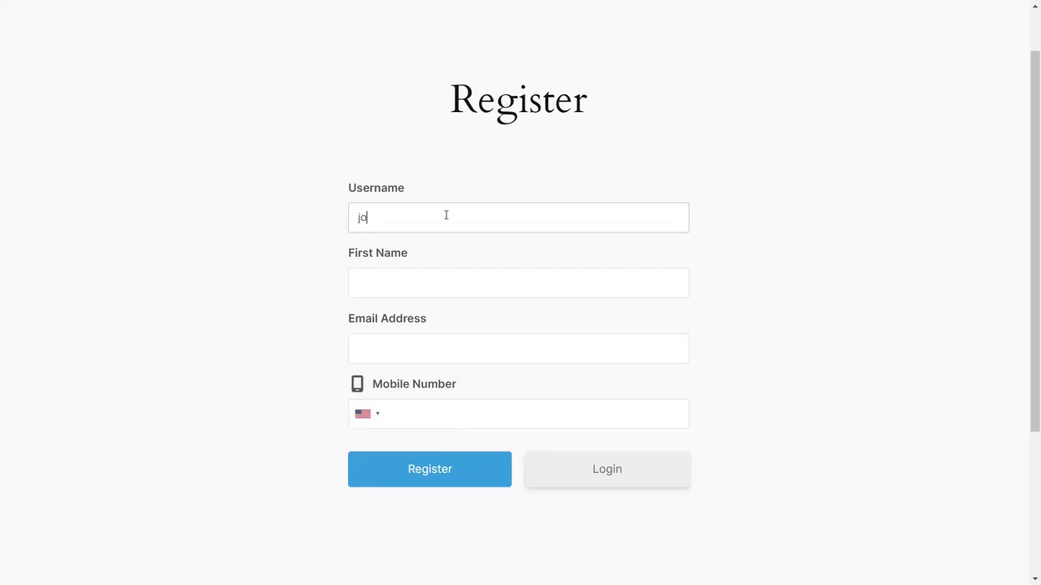
click(453, 283)
text(John)
click(457, 348)
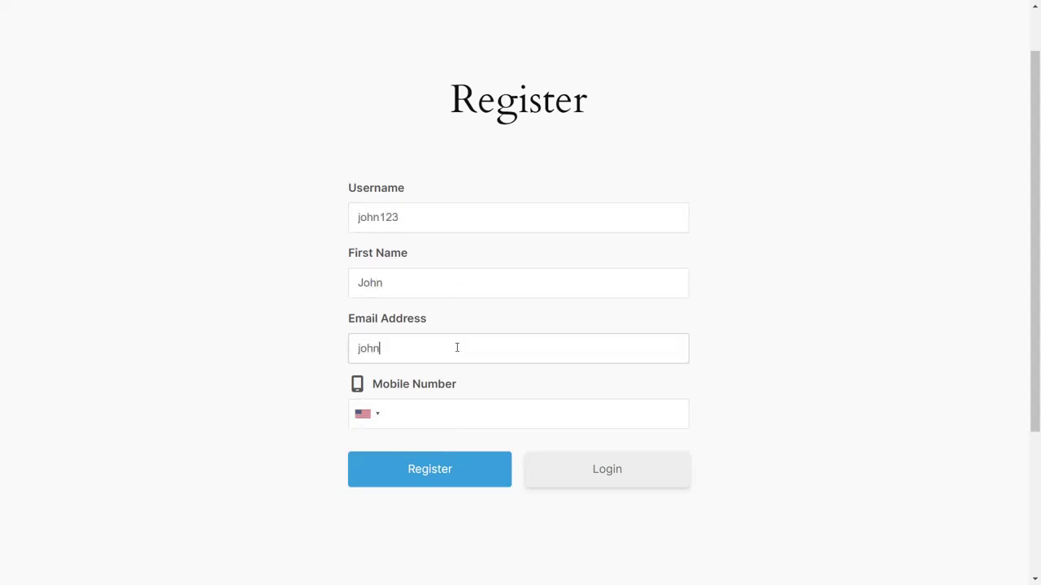
click(437, 416)
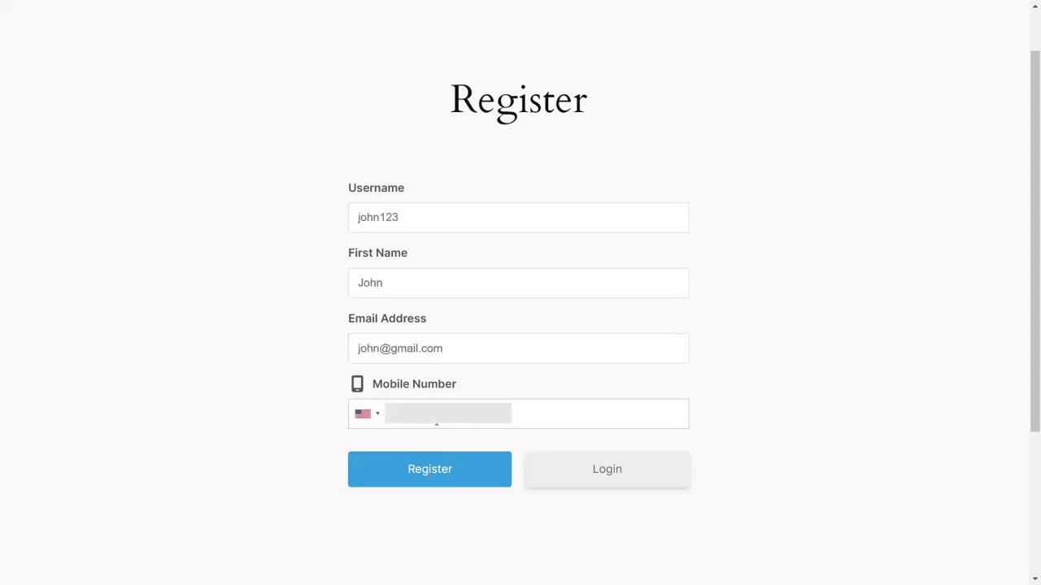
click(465, 477)
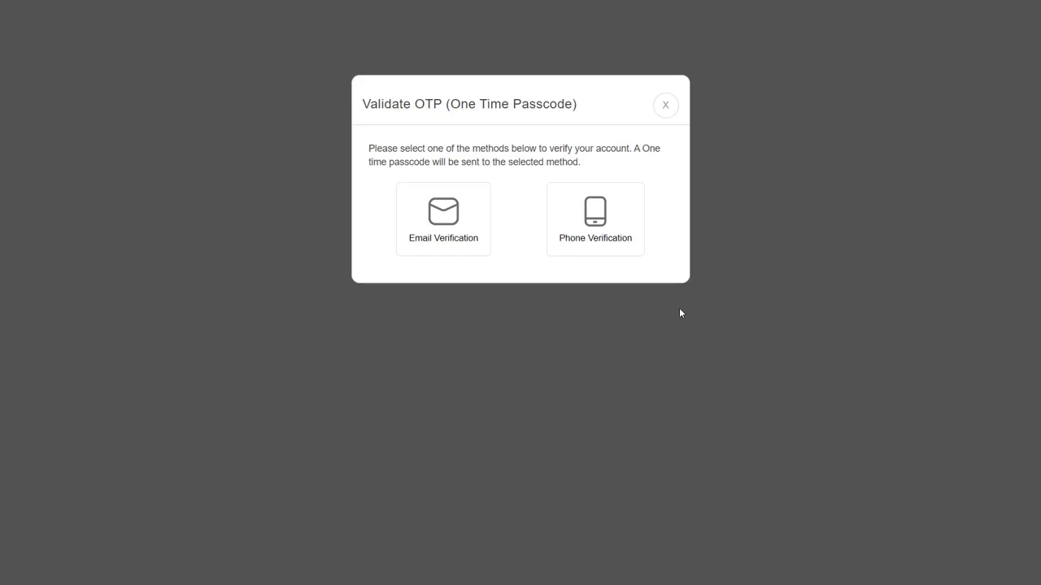
Step: Choose Phone Verification in the popup, enter the SMS passcode, and validate it
click(629, 217)
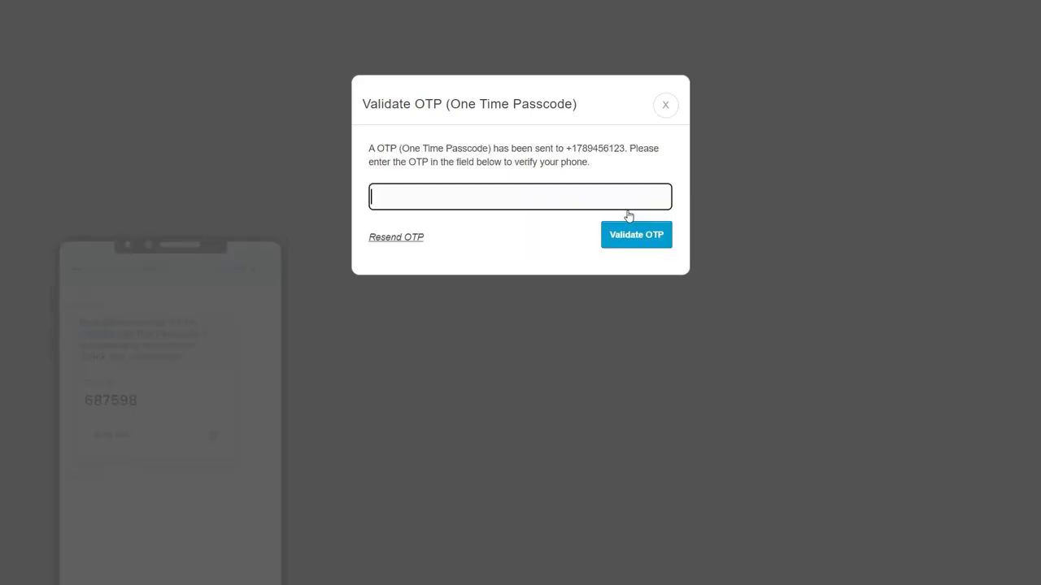
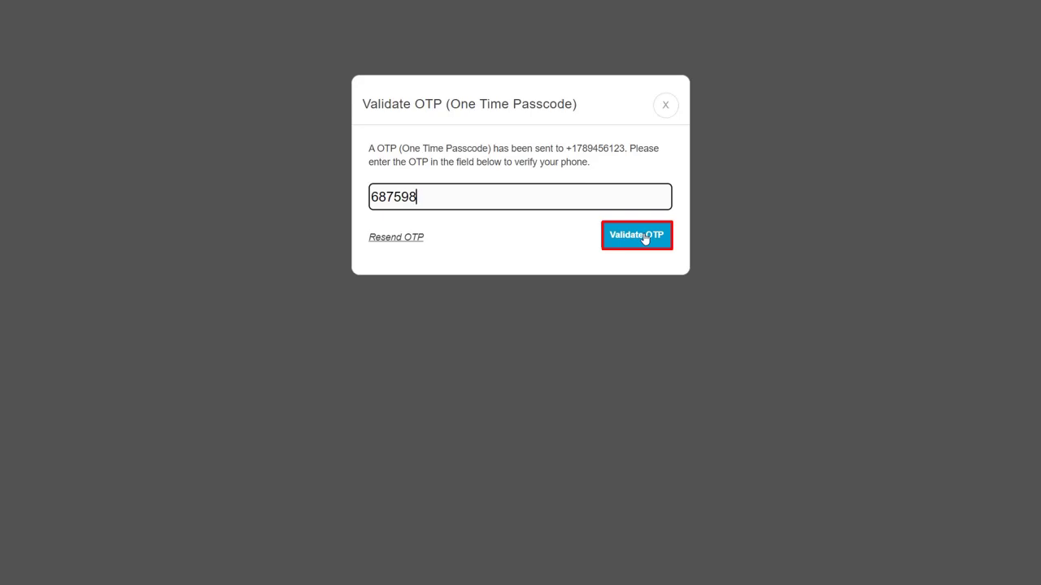
click(637, 235)
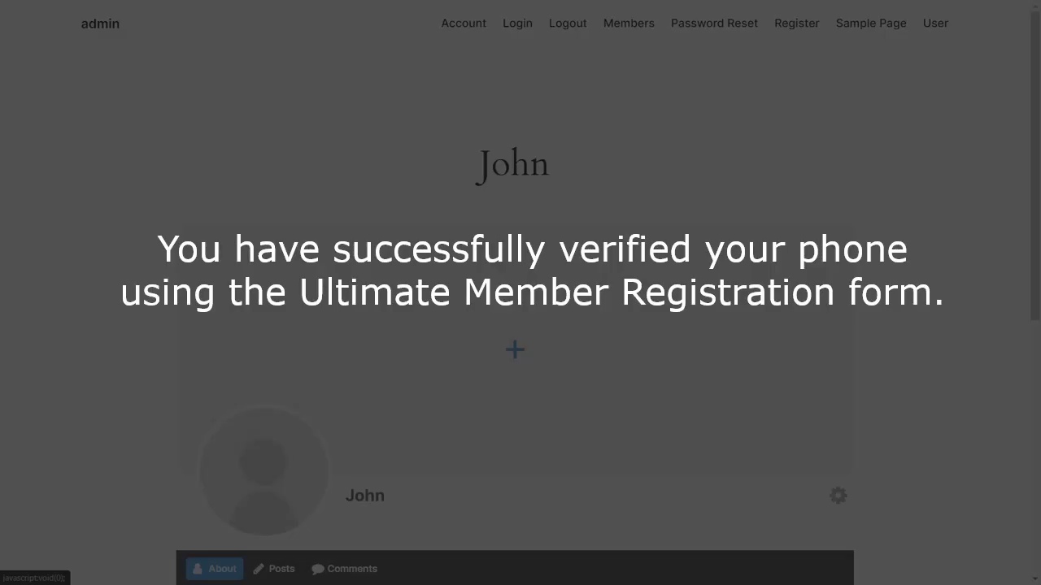